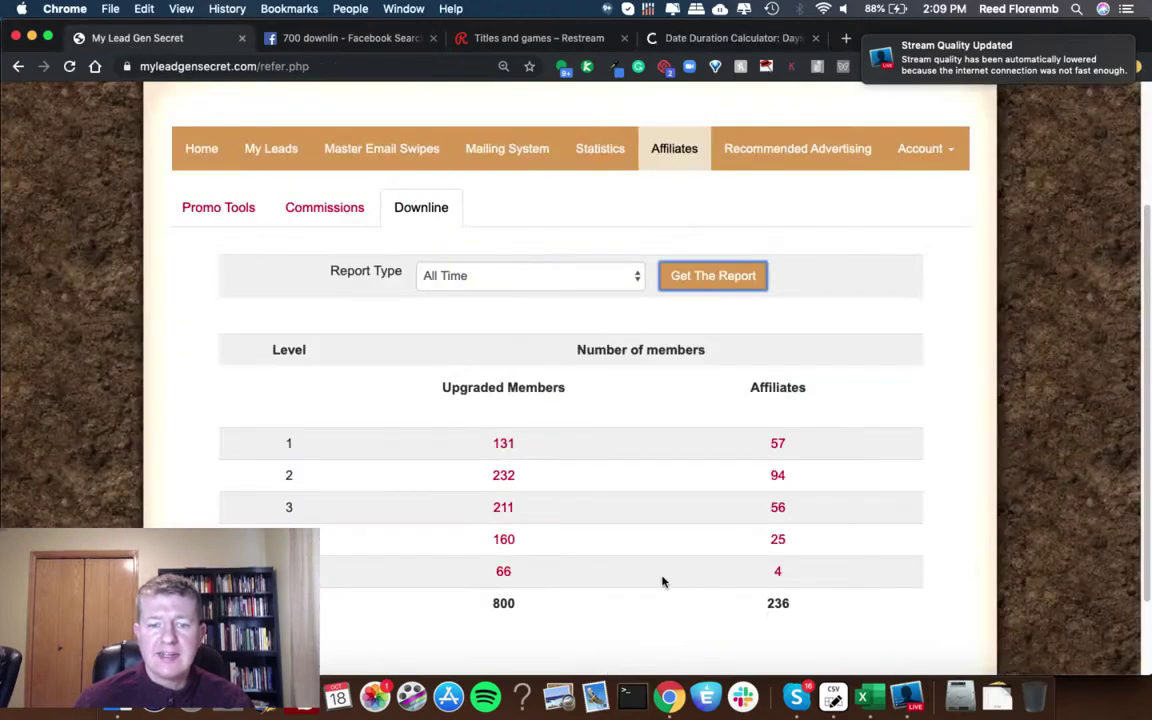
- Select the 800 upgraded-members total and the level 1–5 downline count rows
{"action": "left_click_drag", "start_coordinate": [476, 604], "coordinate": [527, 609]}
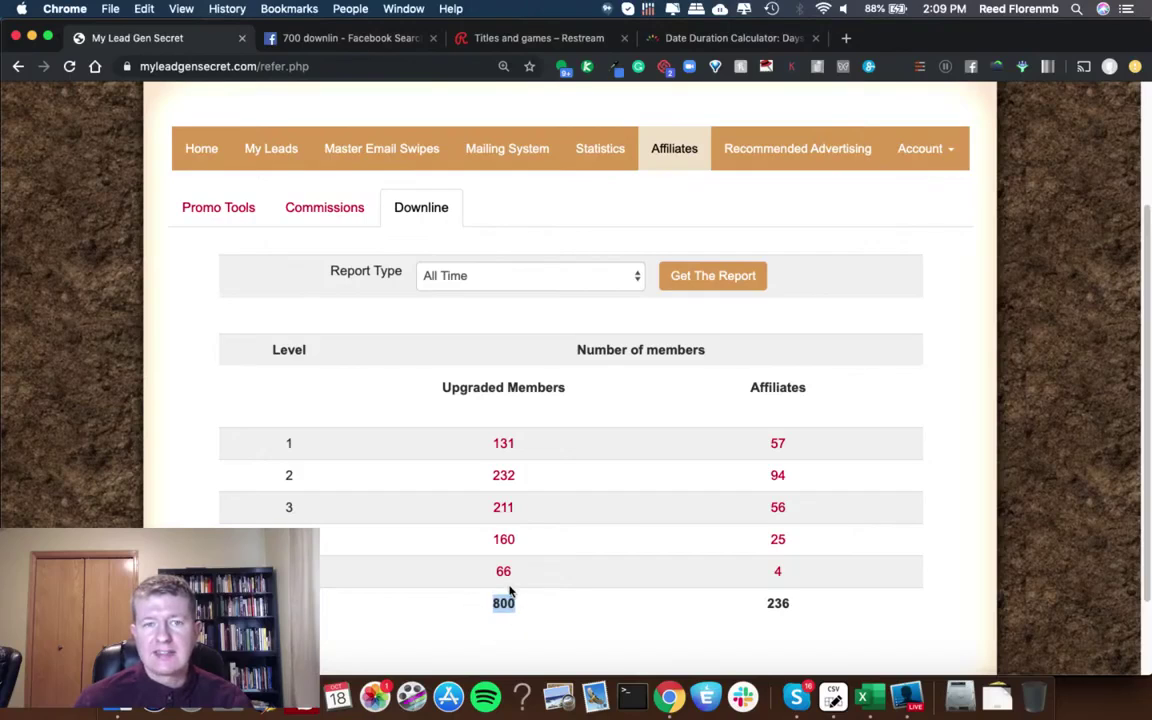
{"action": "left_click_drag", "start_coordinate": [820, 579], "coordinate": [260, 442]}
{"action": "key", "text": "super+c"}
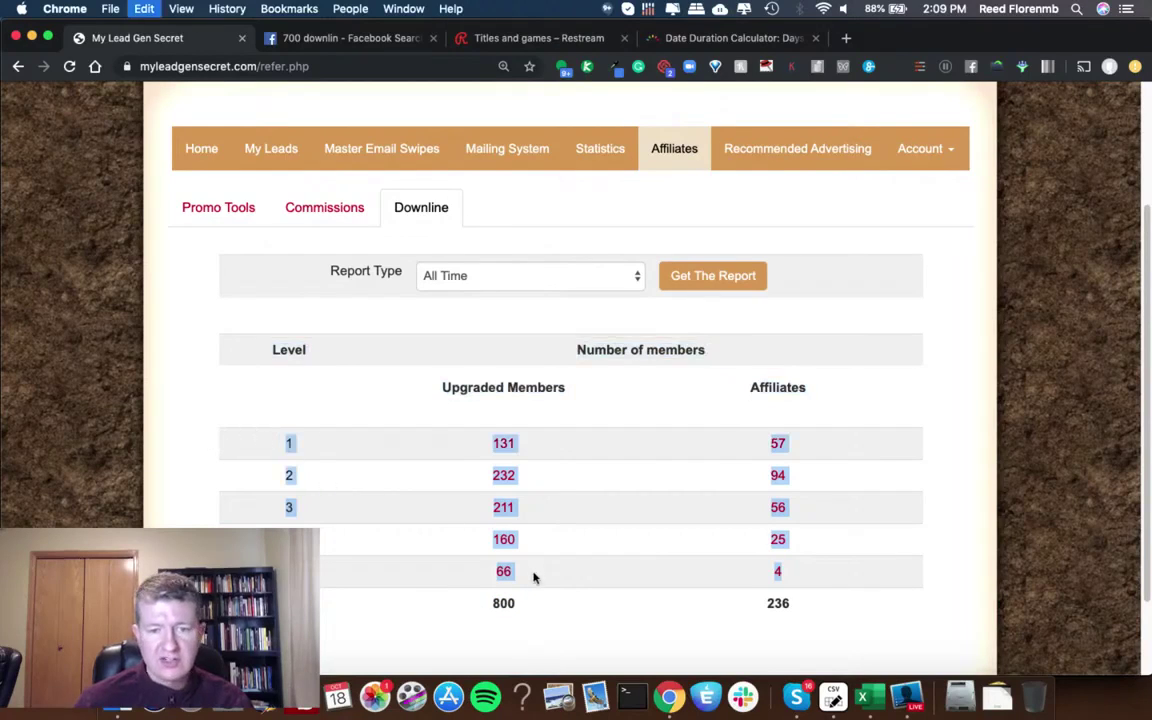
- Paste the downline counts into Excel at A1, giving 2602 monthly and 31224 yearly, then return to Chrome
{"action": "left_click", "coordinate": [867, 697]}
{"action": "left_click", "coordinate": [53, 201]}
{"action": "key", "text": "super+v"}
{"action": "left_click_drag", "start_coordinate": [390, 247], "coordinate": [501, 265]}
{"action": "left_click", "coordinate": [501, 265]}
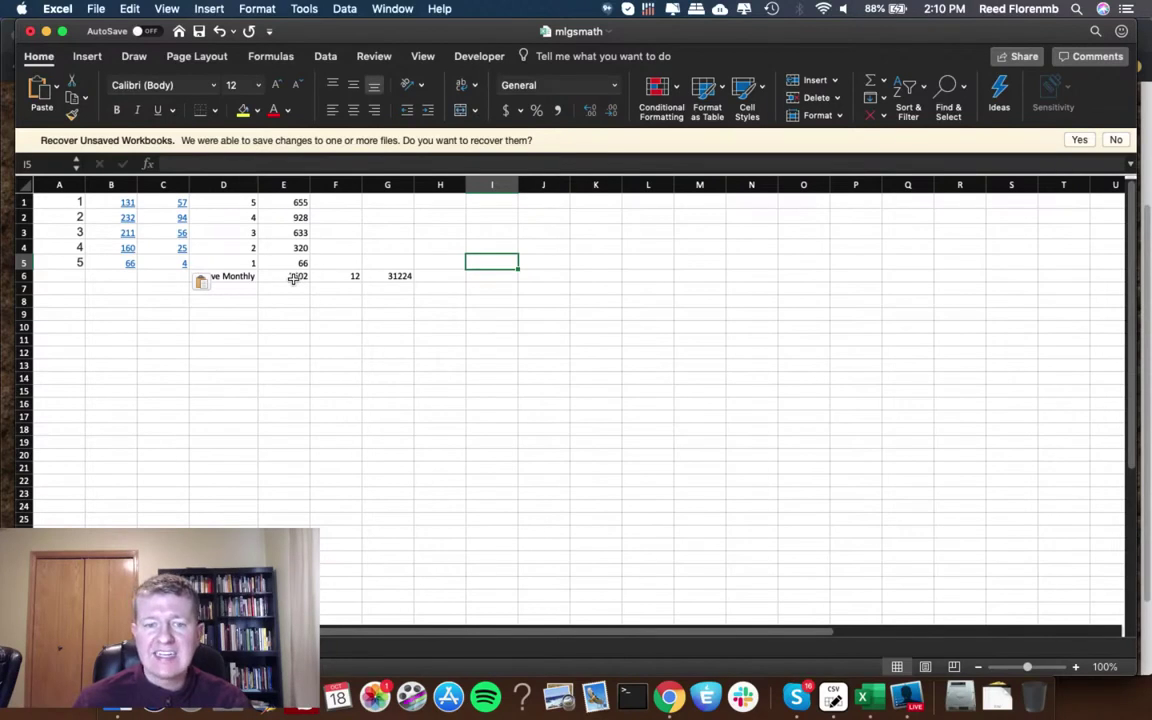
{"action": "left_click", "coordinate": [668, 697]}
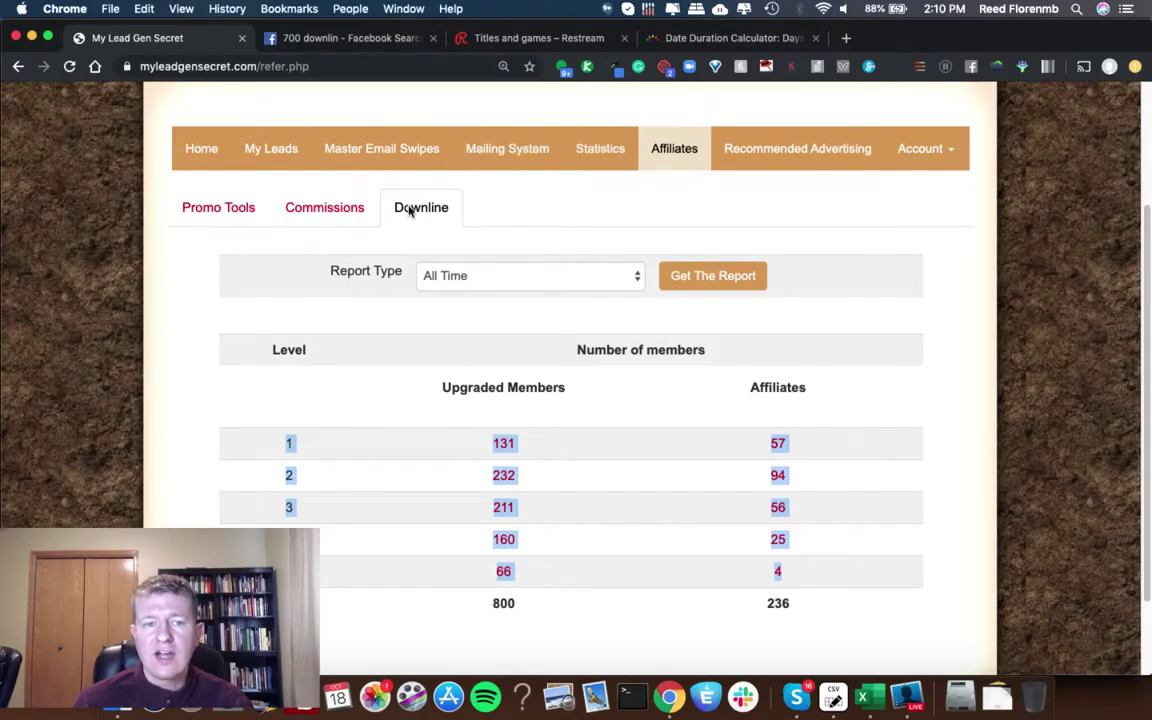
- Count days from start date May 15, 2019 to today, October 18, 2019: 156 days
{"action": "left_click", "coordinate": [675, 40]}
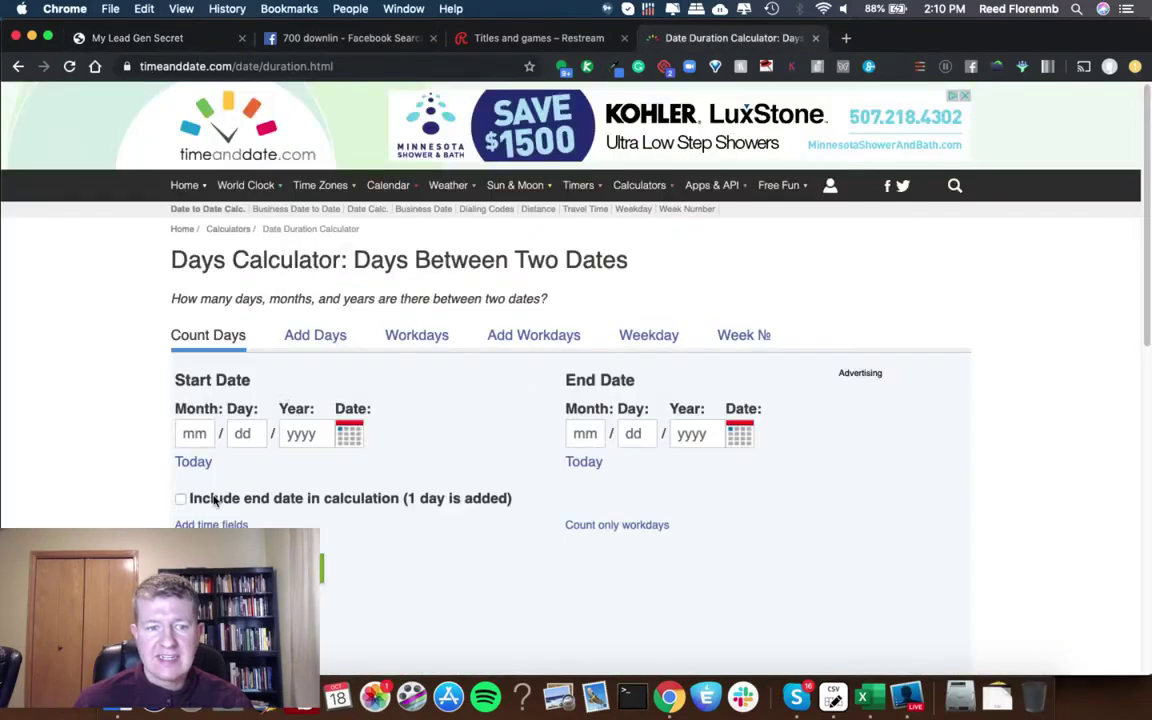
{"action": "left_click", "coordinate": [193, 433]}
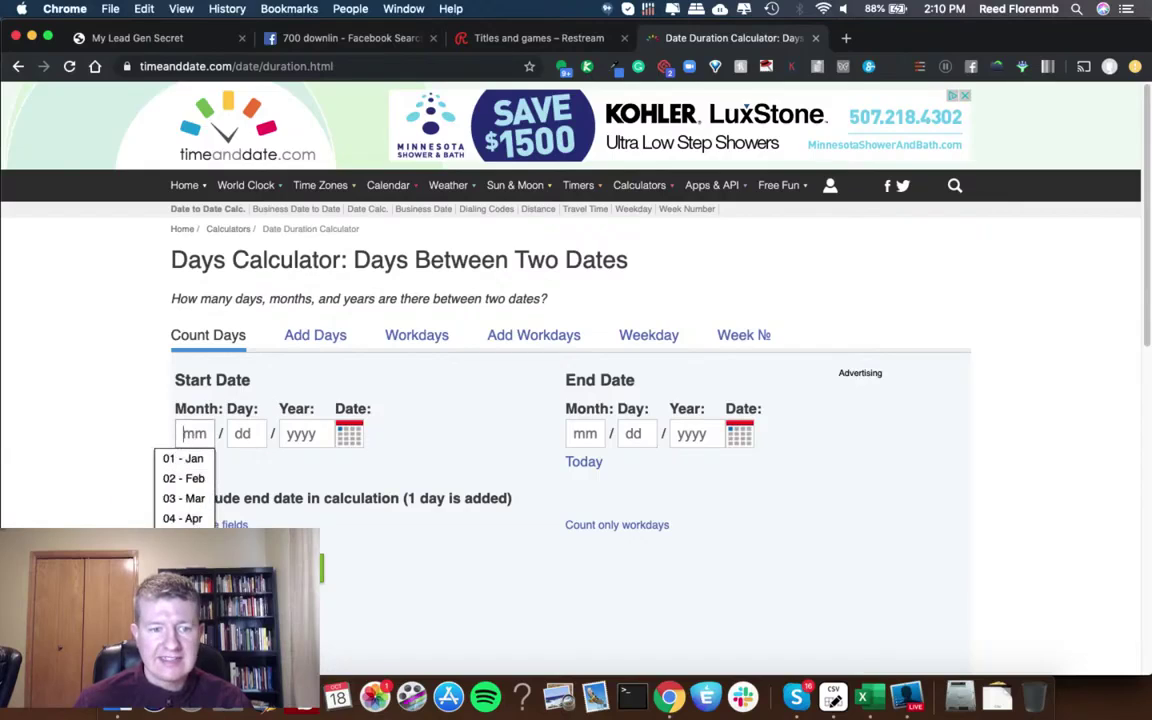
{"action": "left_click", "coordinate": [183, 538]}
{"action": "left_click", "coordinate": [258, 430]}
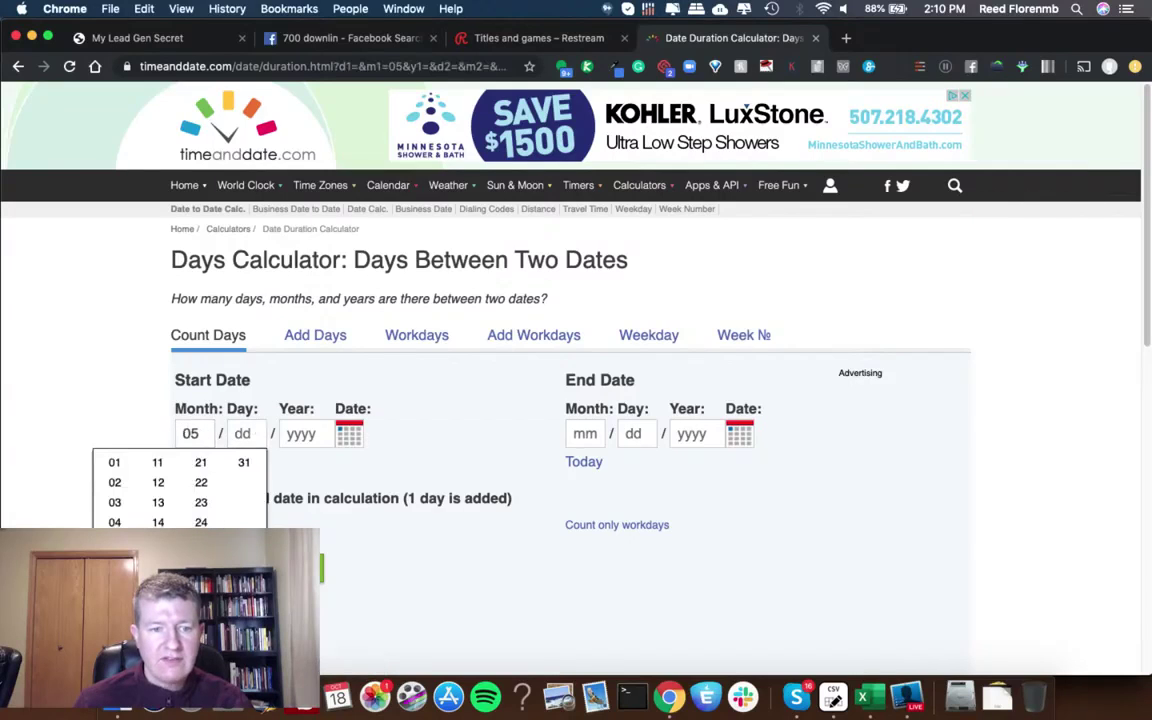
{"action": "left_click", "coordinate": [157, 542]}
{"action": "left_click", "coordinate": [301, 435]}
{"action": "left_click", "coordinate": [300, 458]}
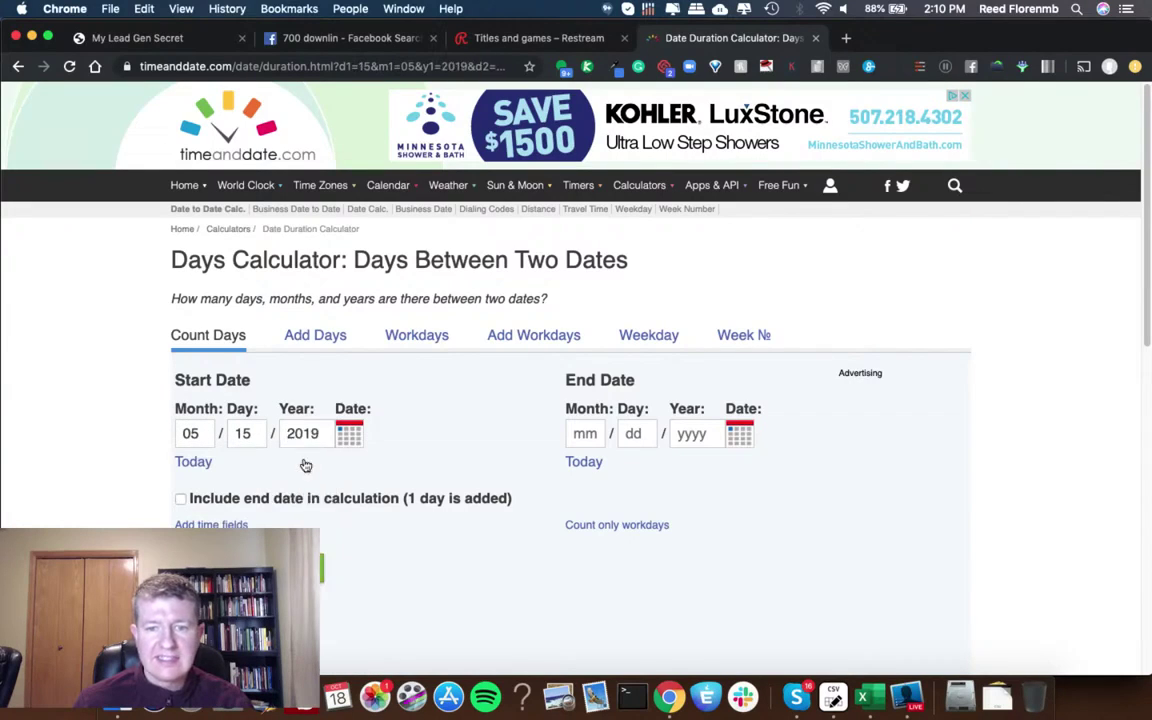
{"action": "left_click", "coordinate": [583, 462]}
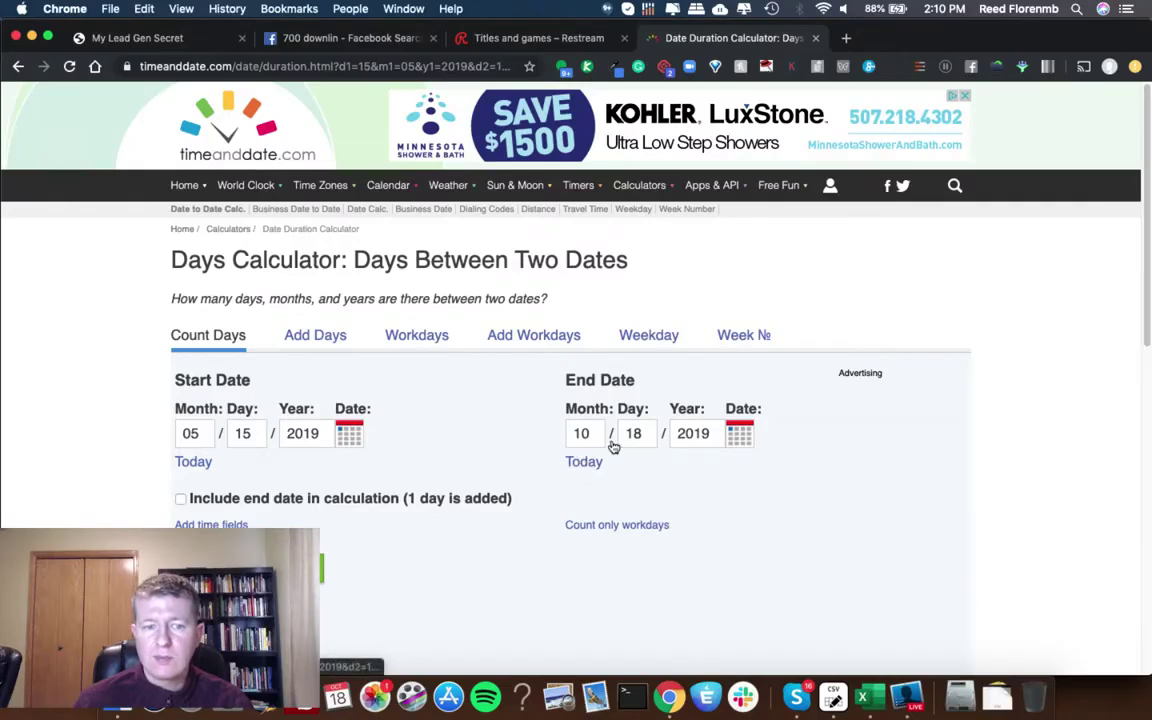
{"action": "left_click", "coordinate": [300, 568]}
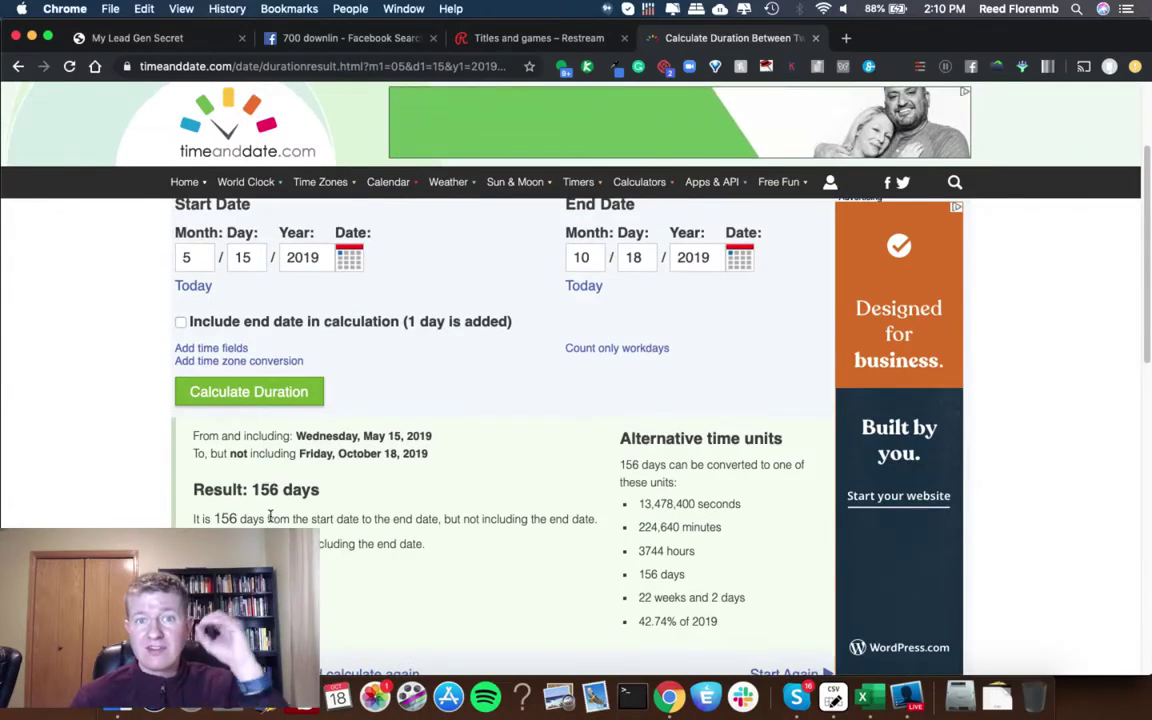
{"action": "scroll", "coordinate": [276, 513], "scroll_direction": "up", "scroll_amount": 2}
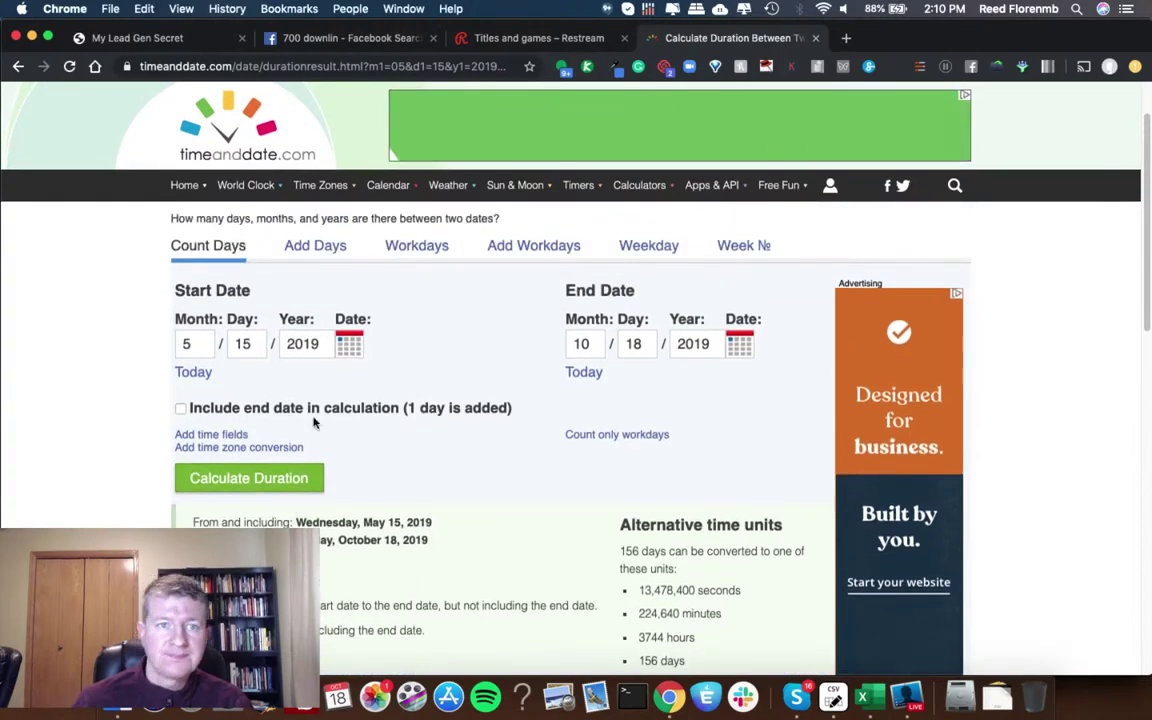
- Change the start date to October 2, 2019 and recalculate, giving 16 days
{"action": "left_click", "coordinate": [331, 38]}
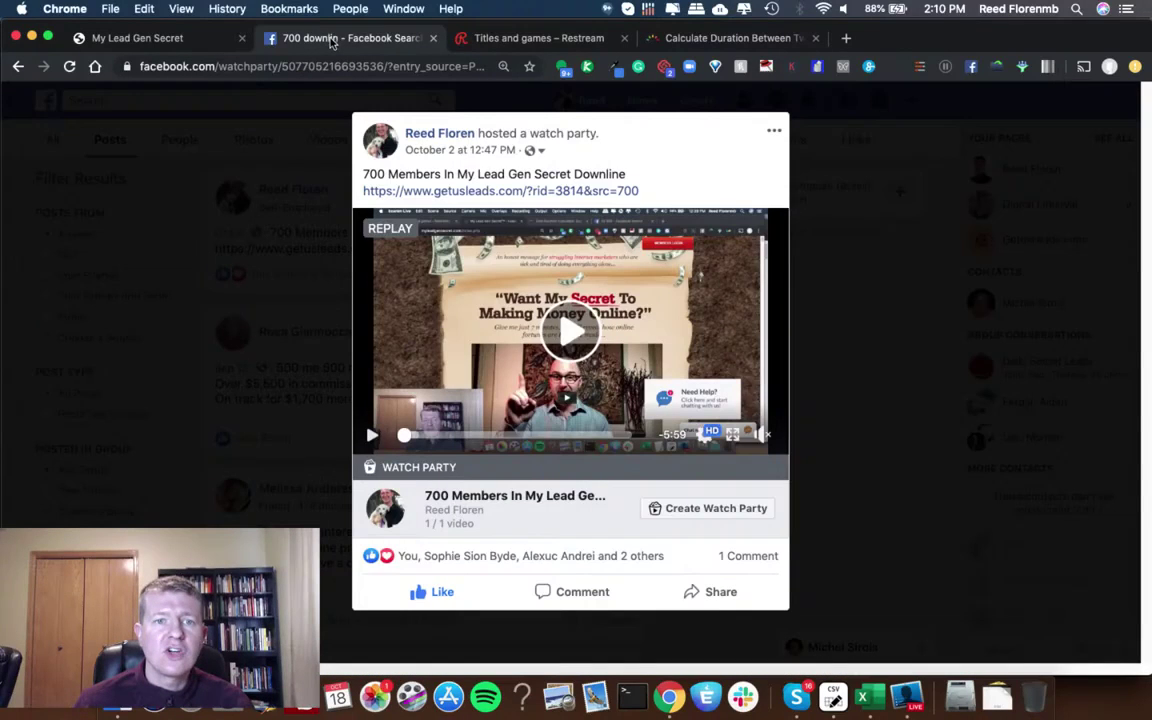
{"action": "left_click", "coordinate": [700, 38]}
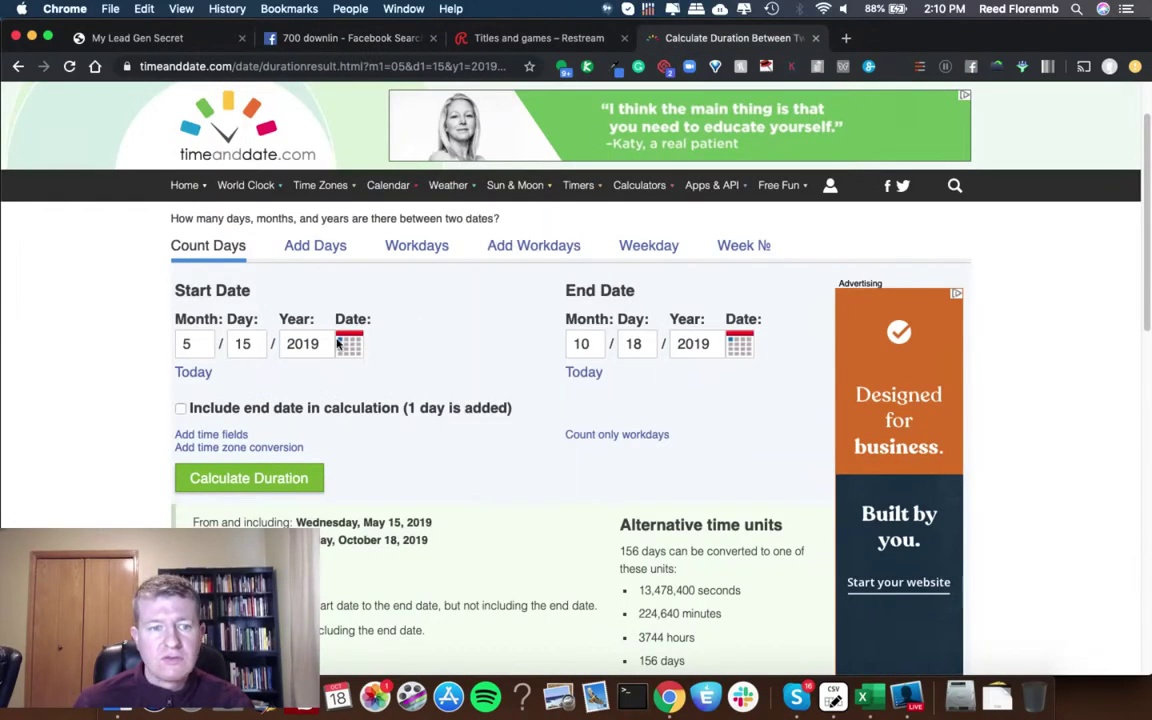
{"action": "left_click", "coordinate": [183, 343]}
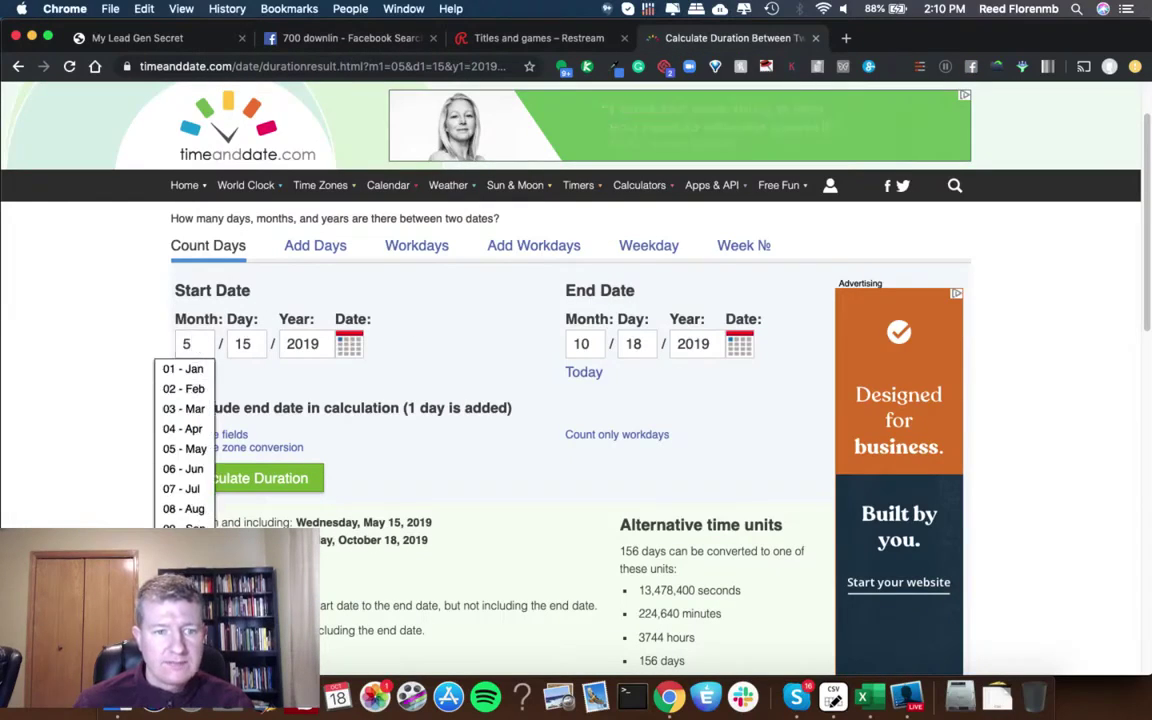
{"action": "left_click", "coordinate": [183, 548]}
{"action": "left_click", "coordinate": [245, 343]}
{"action": "left_click", "coordinate": [118, 393]}
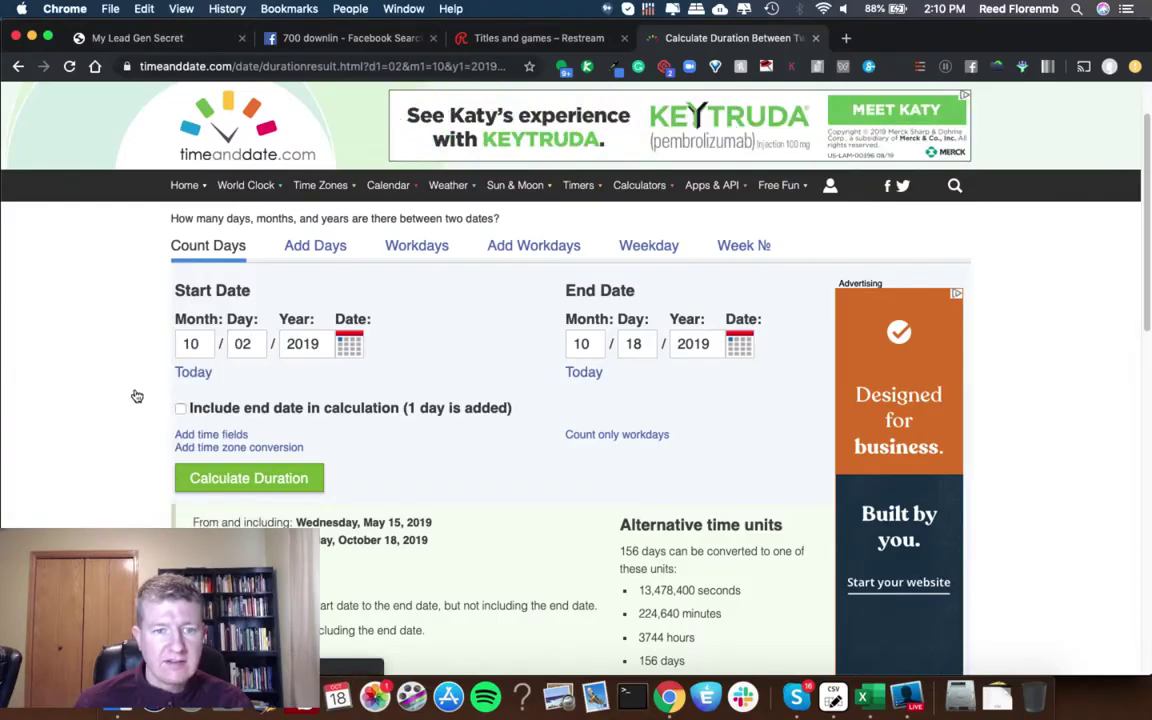
{"action": "left_click", "coordinate": [248, 478]}
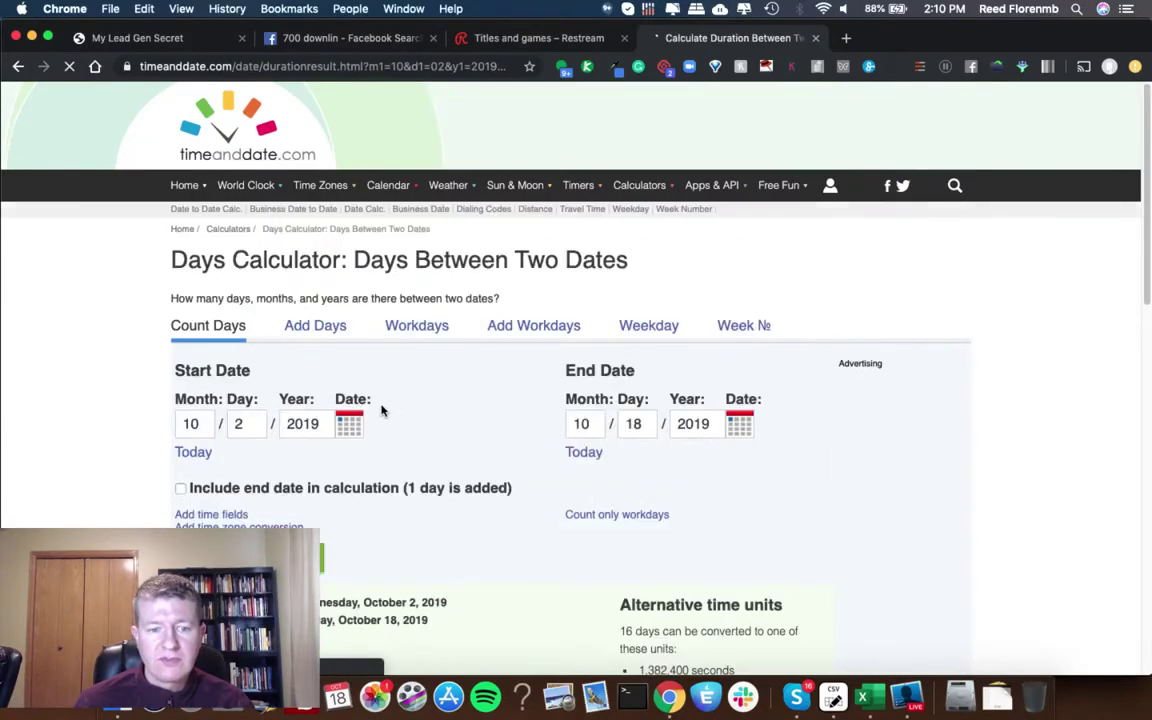
{"action": "scroll", "coordinate": [388, 413], "scroll_direction": "down", "scroll_amount": 3}
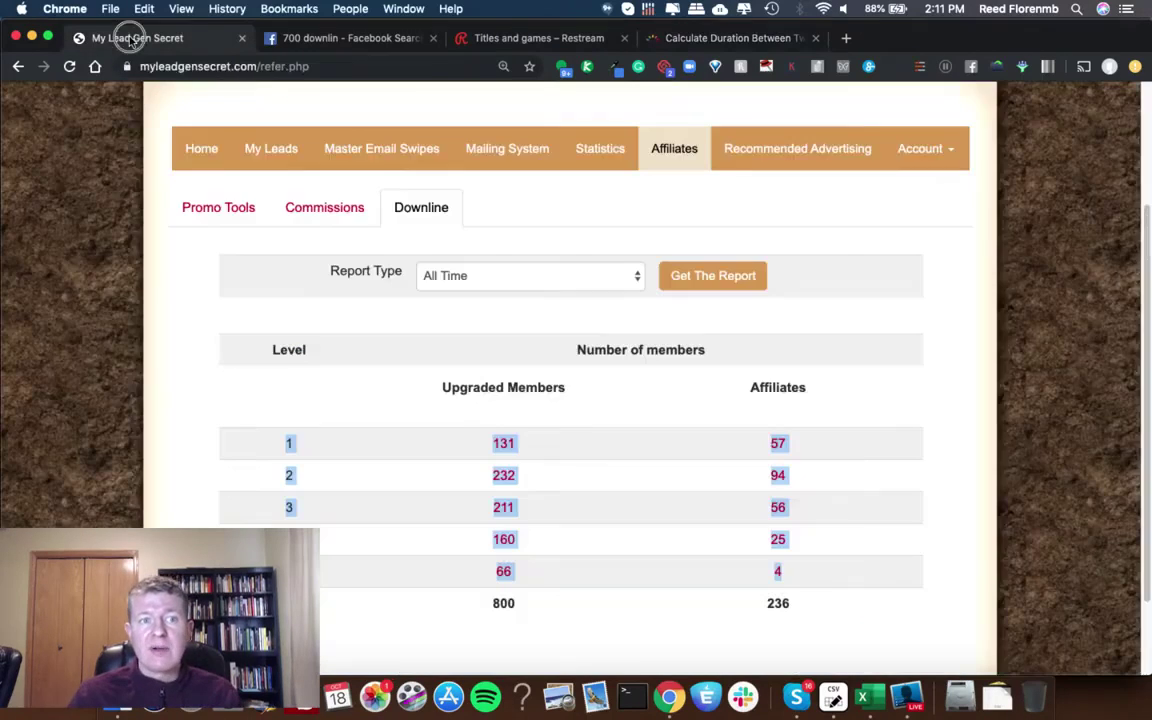
- Generate the all-time commissions report and scroll to its totals of $9,681.00 earned, $9,251.00 paid, $430.00 unpaid
{"action": "left_click", "coordinate": [128, 38]}
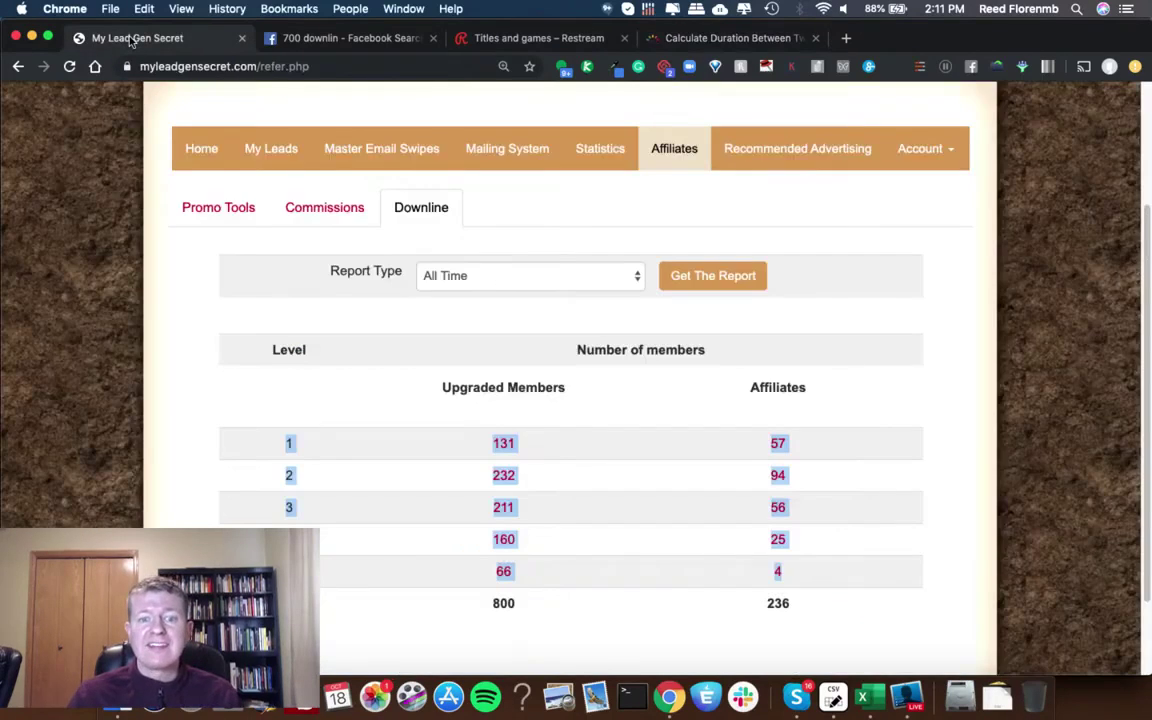
{"action": "left_click", "coordinate": [313, 202]}
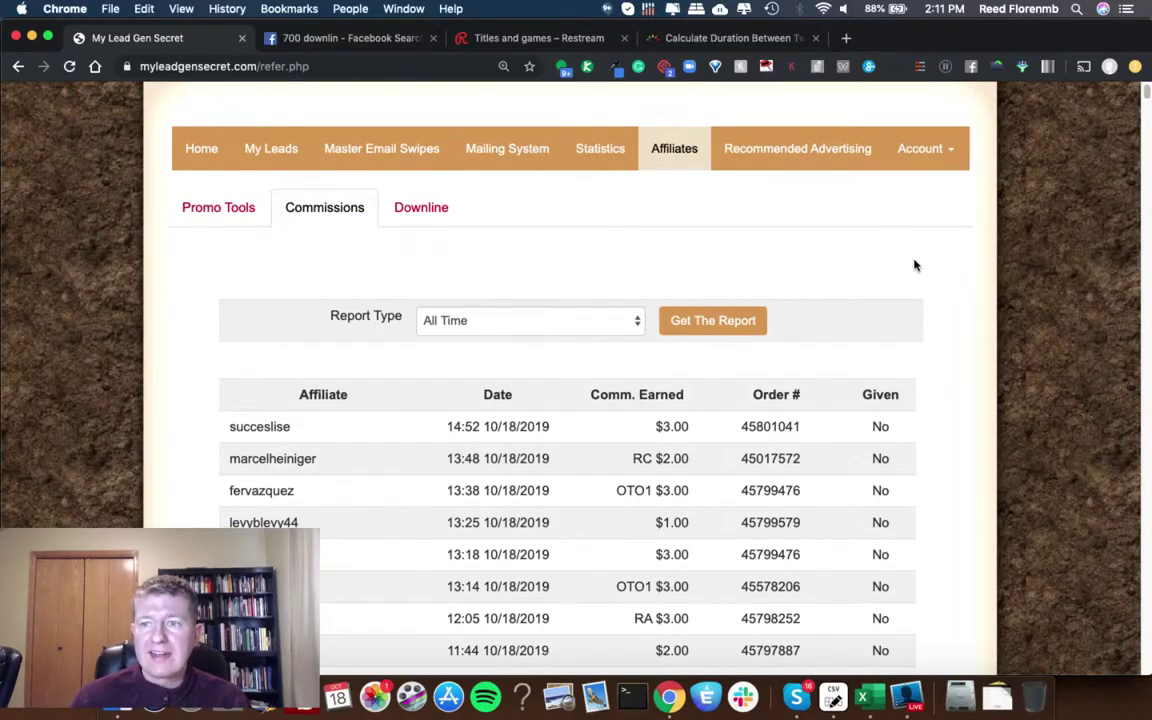
{"action": "left_click", "coordinate": [722, 320]}
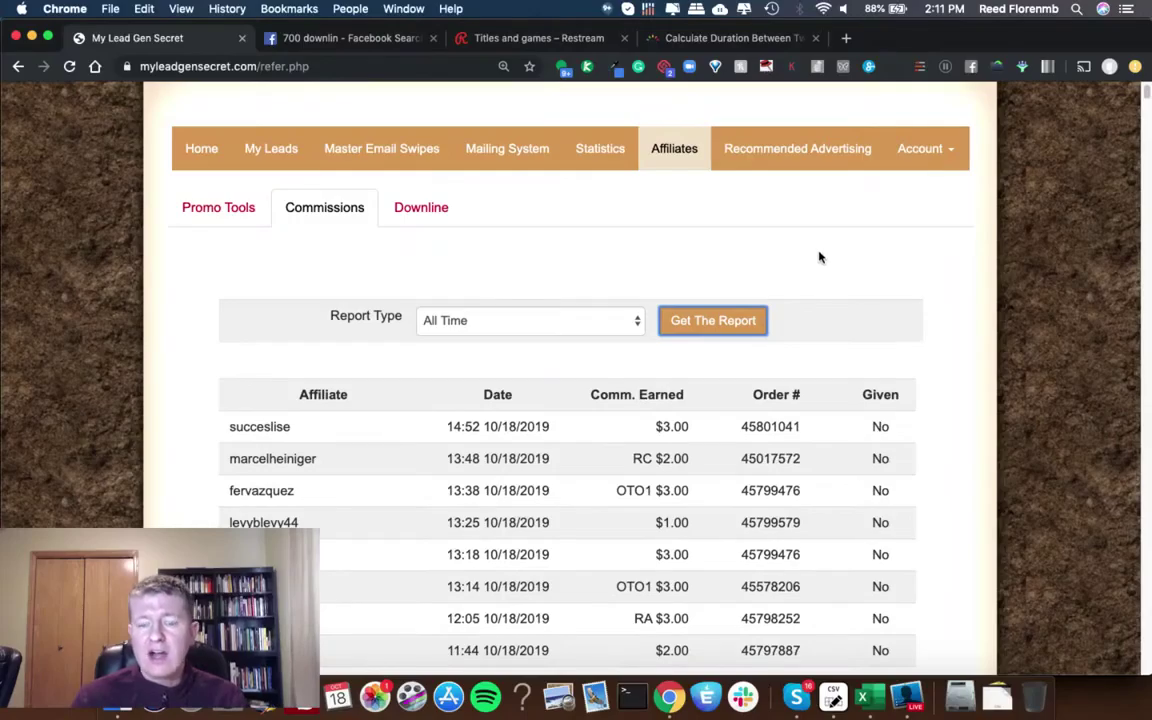
{"action": "scroll", "coordinate": [819, 258], "scroll_direction": "down", "scroll_amount": 5}
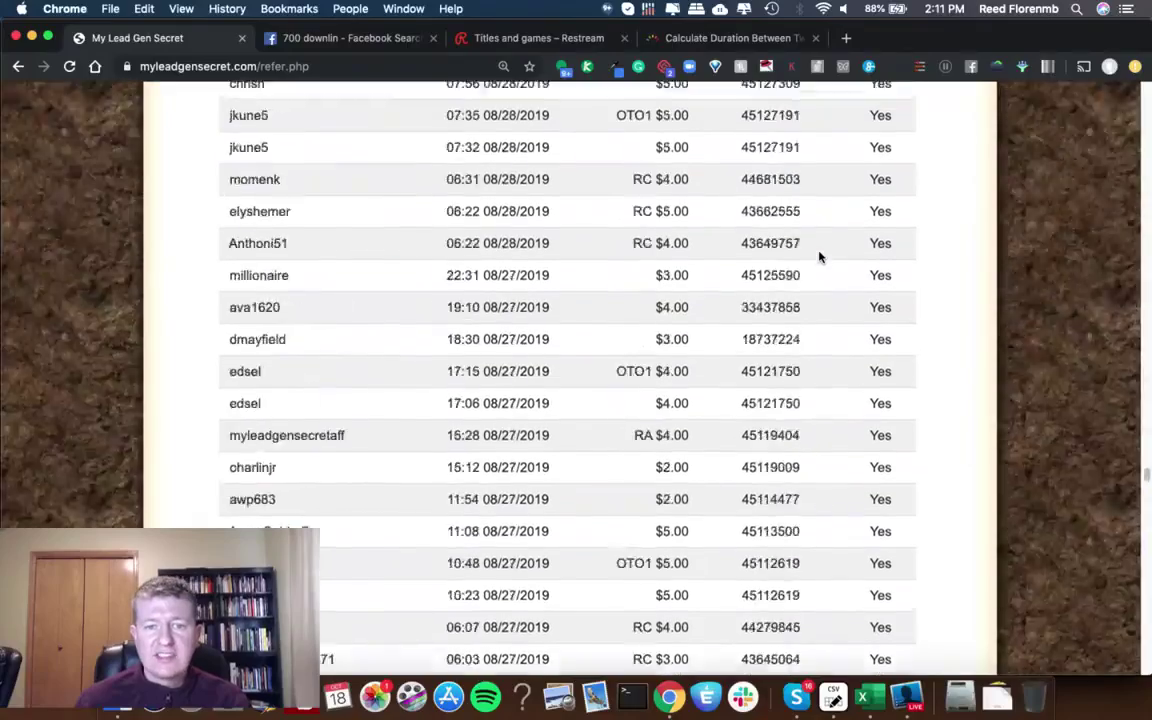
{"action": "scroll", "coordinate": [818, 257], "scroll_direction": "down", "scroll_amount": 20}
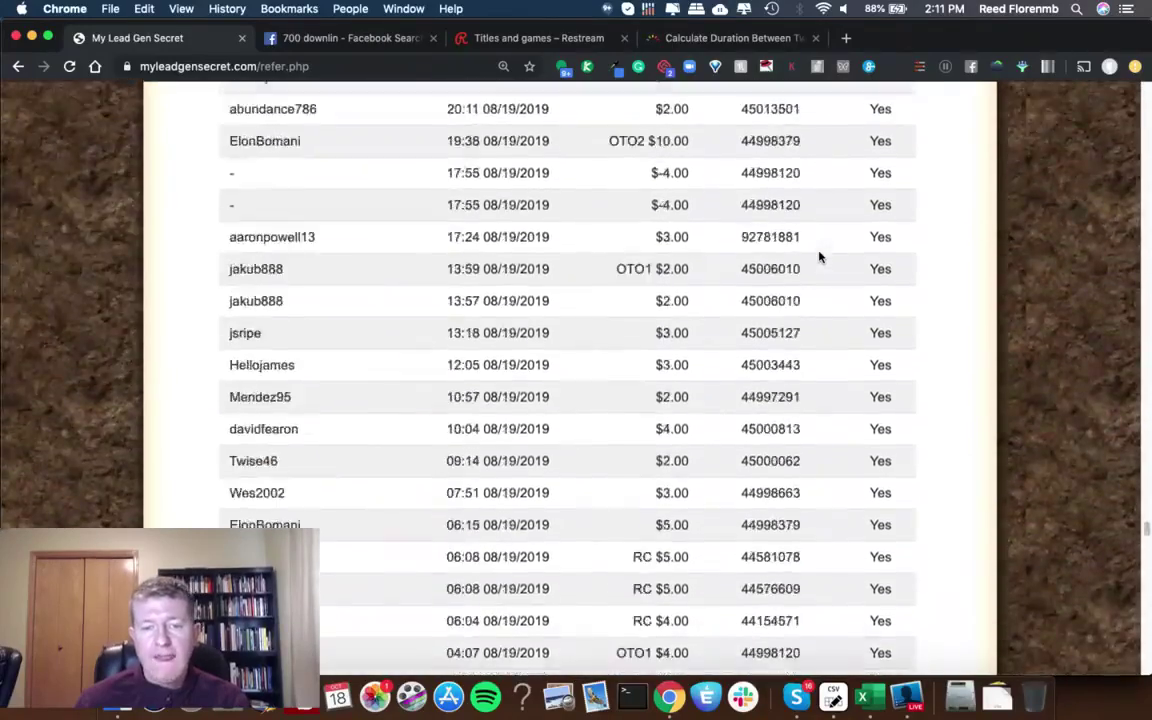
{"action": "scroll", "coordinate": [818, 257], "scroll_direction": "down", "scroll_amount": 20}
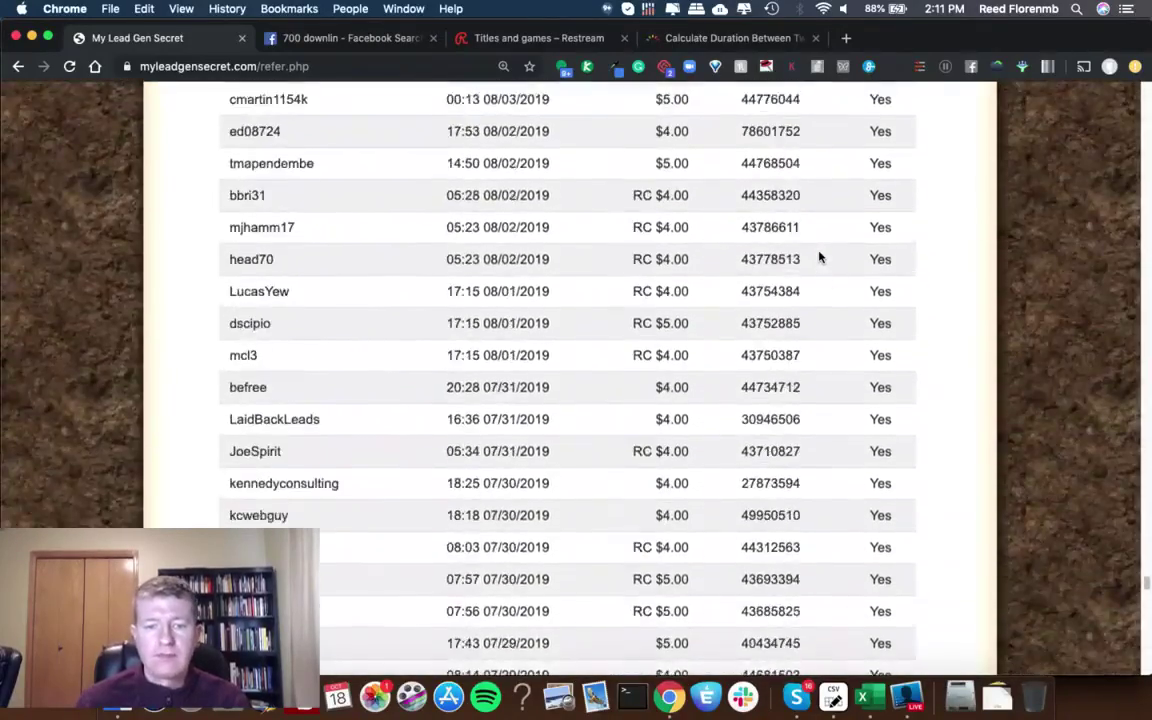
{"action": "scroll", "coordinate": [818, 257], "scroll_direction": "down", "scroll_amount": 20}
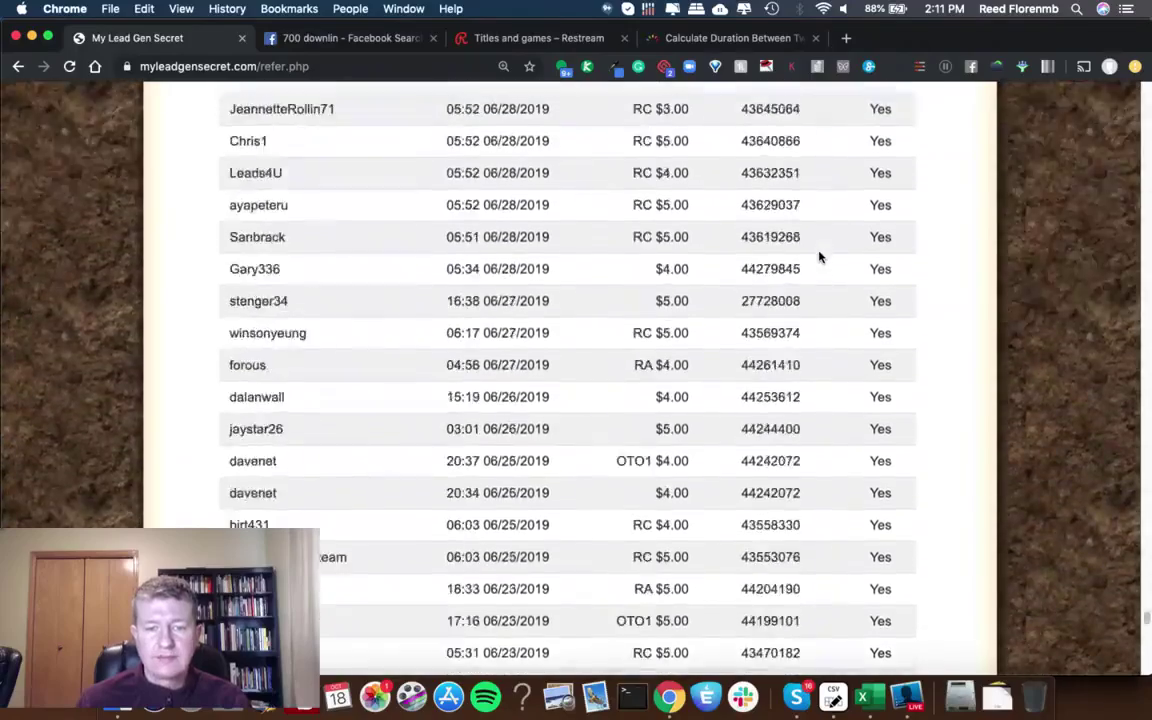
{"action": "scroll", "coordinate": [818, 257], "scroll_direction": "down", "scroll_amount": 20}
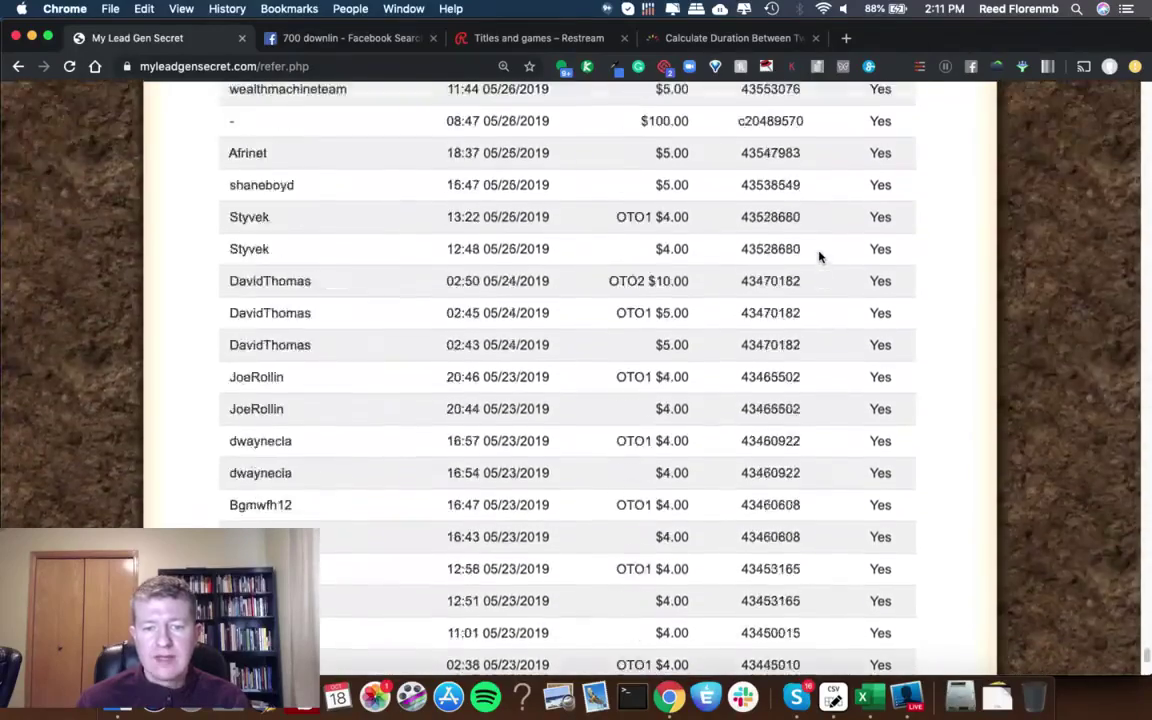
{"action": "scroll", "coordinate": [818, 257], "scroll_direction": "down", "scroll_amount": 2}
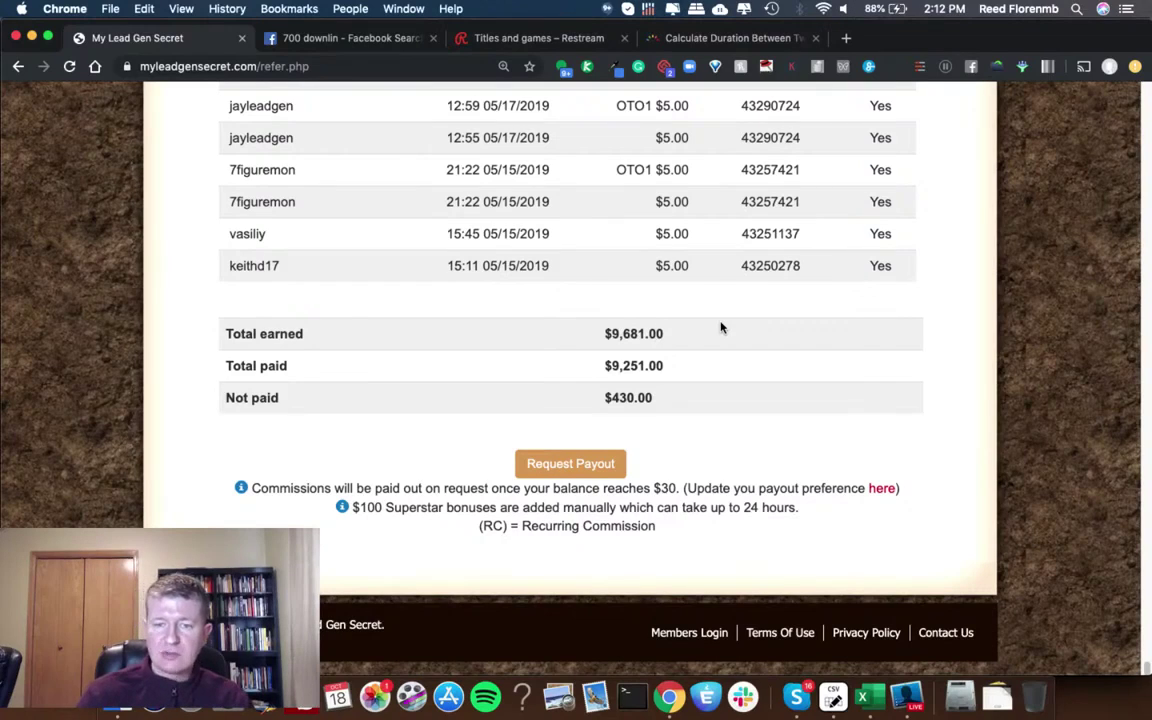
- Run the Today and then Yesterday commission reports and check their totals
{"action": "scroll", "coordinate": [720, 327], "scroll_direction": "up", "scroll_amount": 20}
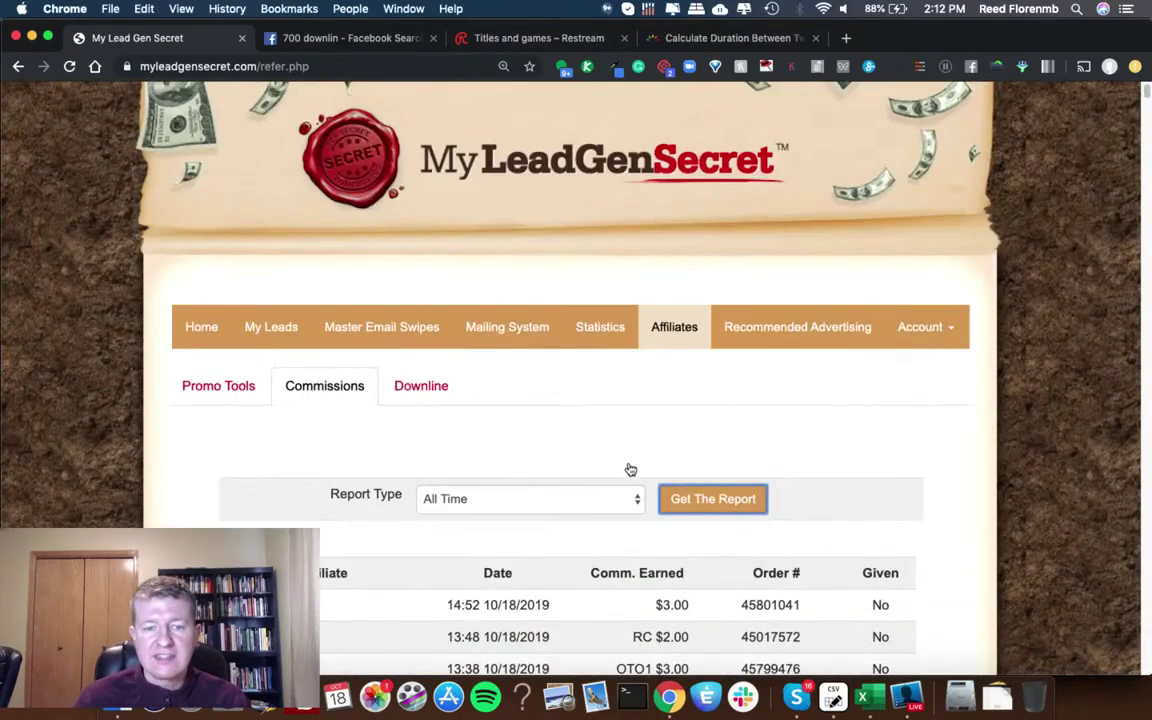
{"action": "left_click", "coordinate": [588, 497]}
{"action": "left_click", "coordinate": [575, 514]}
{"action": "left_click", "coordinate": [706, 498]}
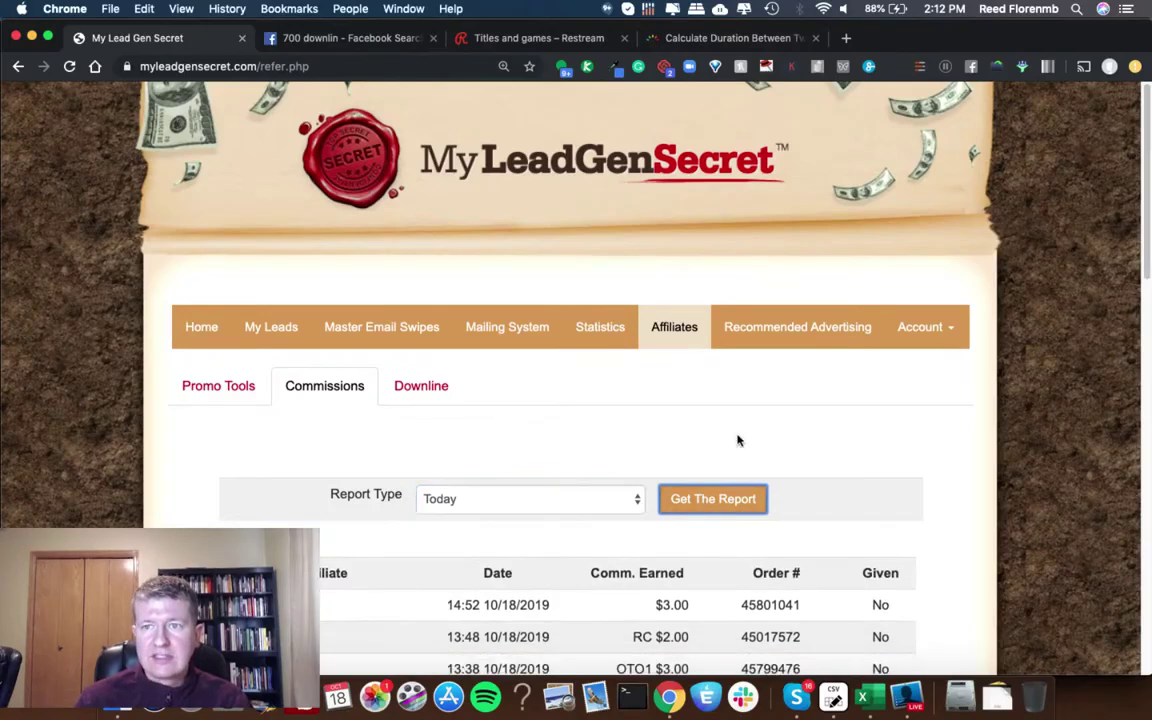
{"action": "scroll", "coordinate": [738, 440], "scroll_direction": "down", "scroll_amount": 20}
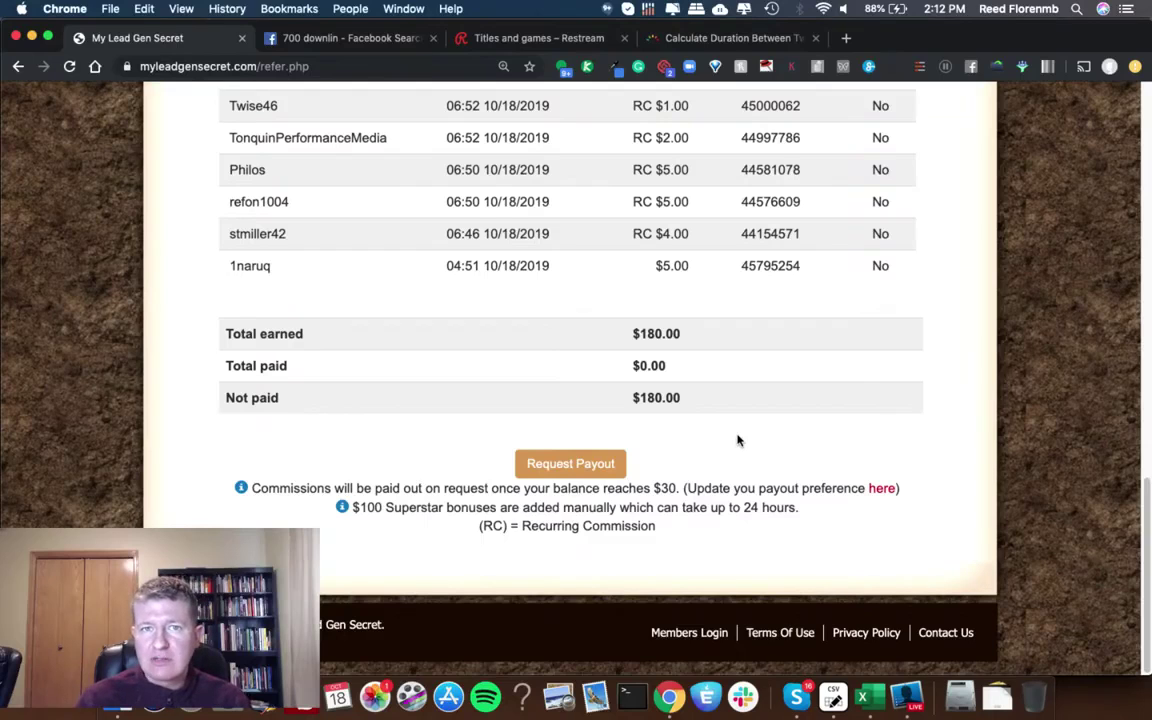
{"action": "scroll", "coordinate": [738, 440], "scroll_direction": "up", "scroll_amount": 20}
{"action": "left_click", "coordinate": [635, 499]}
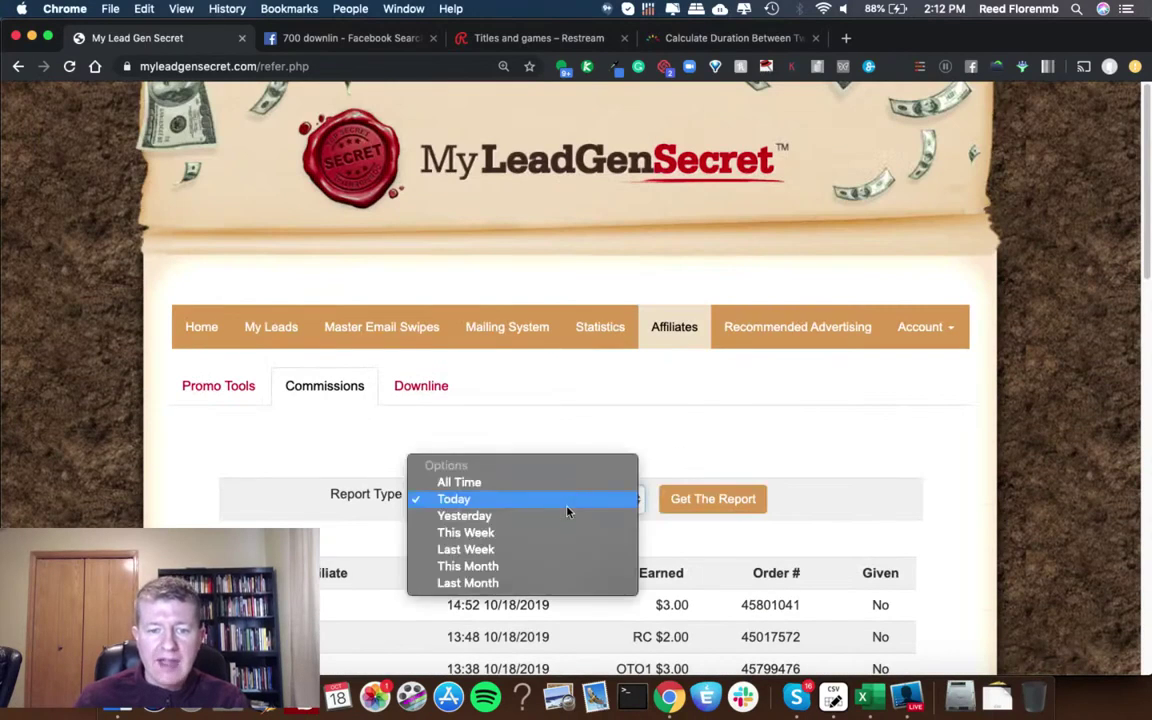
{"action": "key", "text": "Return"}
{"action": "left_click", "coordinate": [681, 498]}
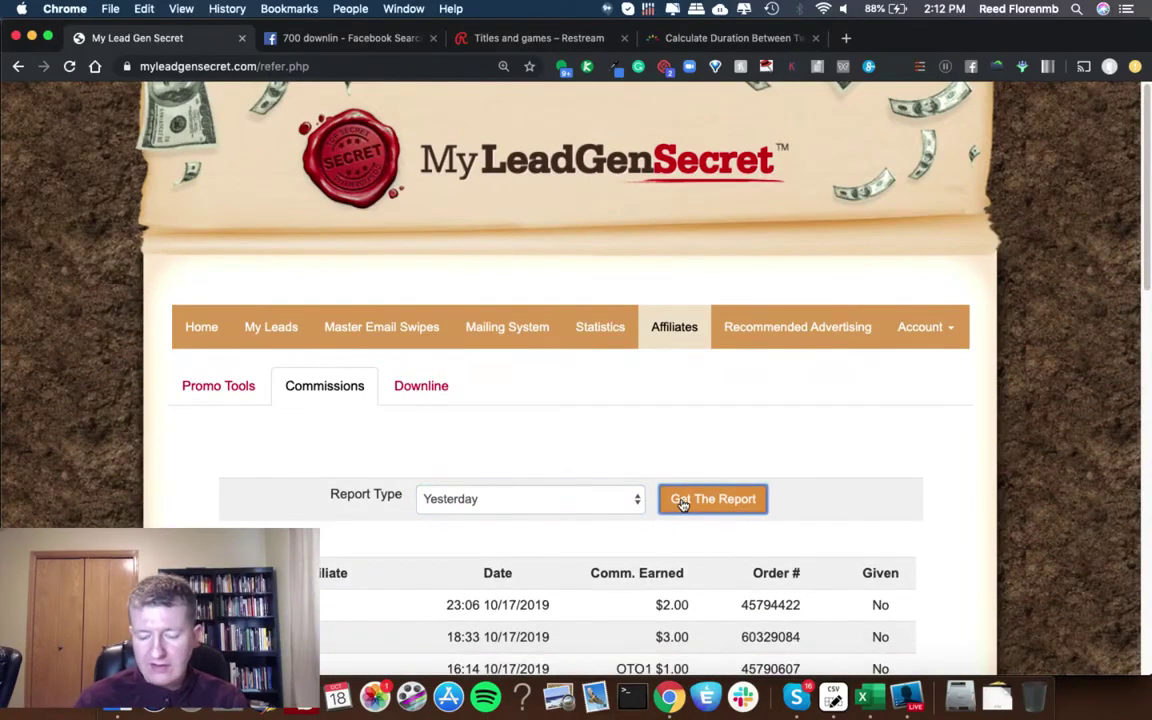
{"action": "scroll", "coordinate": [683, 506], "scroll_direction": "down", "scroll_amount": 20}
{"action": "scroll", "coordinate": [683, 506], "scroll_direction": "down", "scroll_amount": 3}
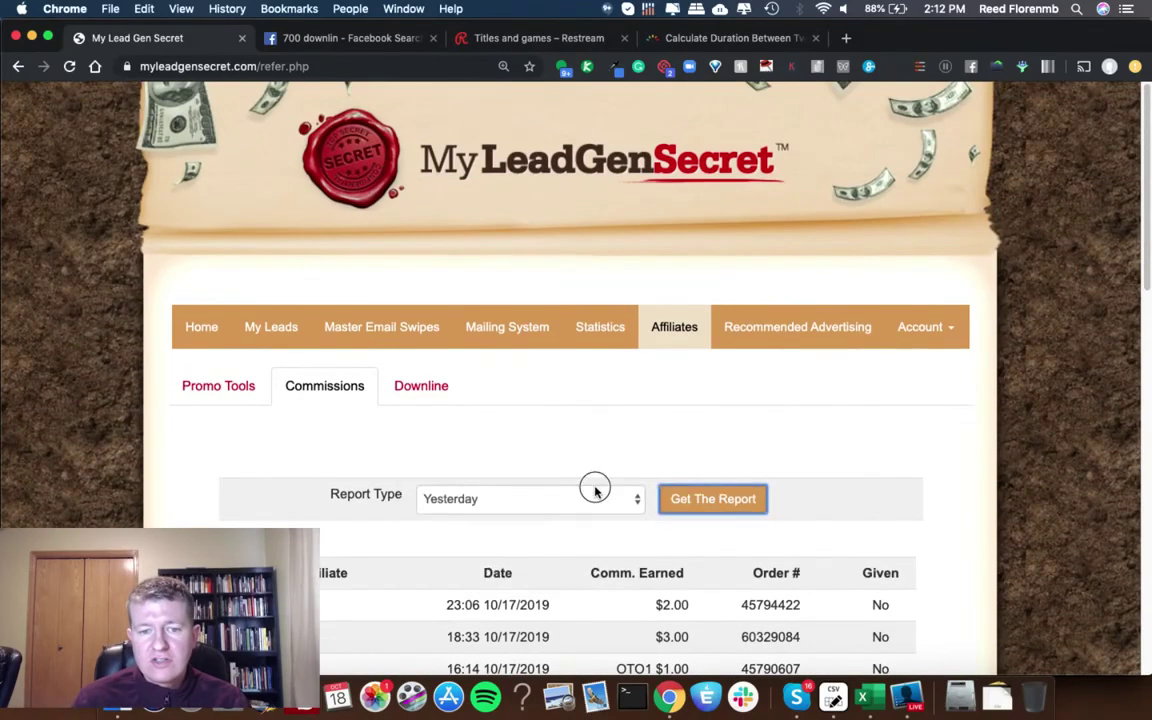
- Run the This Week and Last Week commission reports and review their totals
{"action": "left_click", "coordinate": [590, 497]}
{"action": "left_click", "coordinate": [578, 514]}
{"action": "left_click", "coordinate": [700, 499]}
{"action": "scroll", "coordinate": [700, 505], "scroll_direction": "down", "scroll_amount": 20}
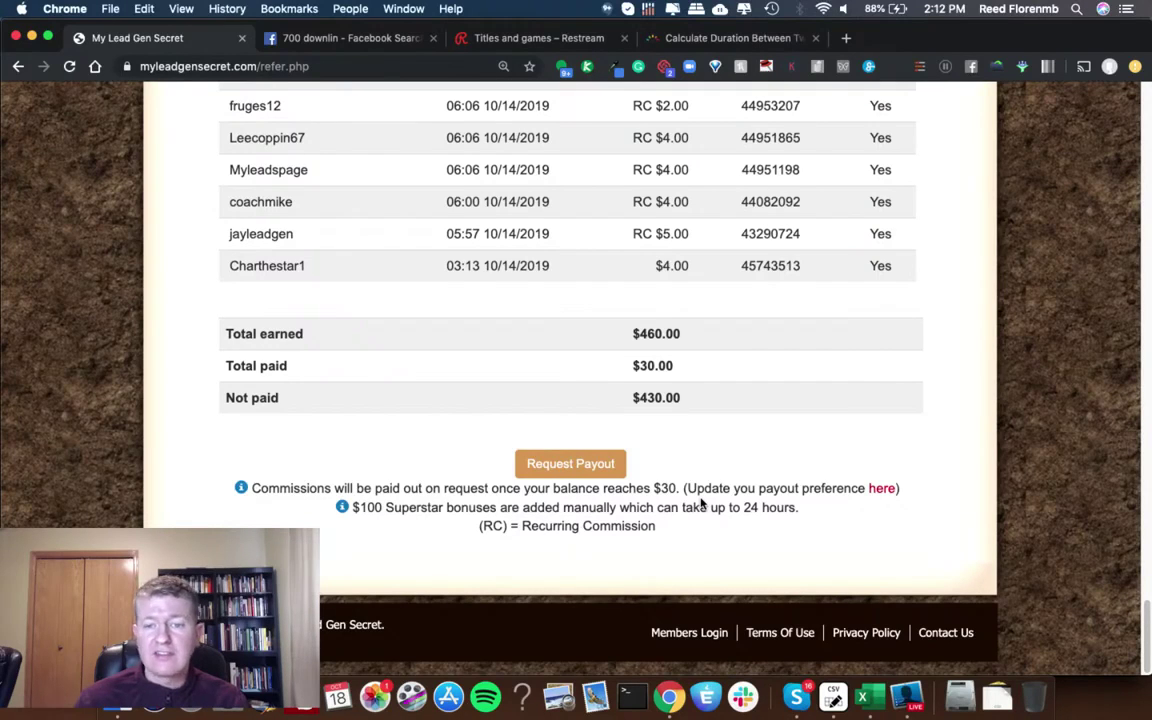
{"action": "scroll", "coordinate": [703, 505], "scroll_direction": "up", "scroll_amount": 20}
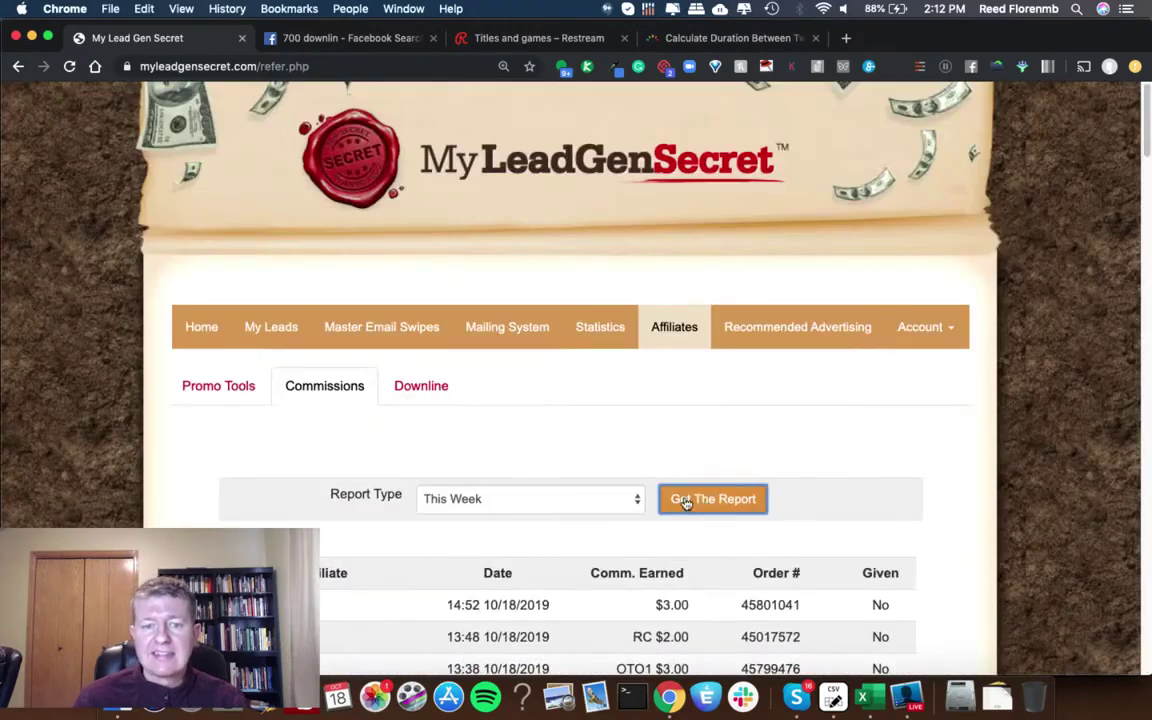
{"action": "left_click", "coordinate": [600, 499]}
{"action": "left_click", "coordinate": [581, 517]}
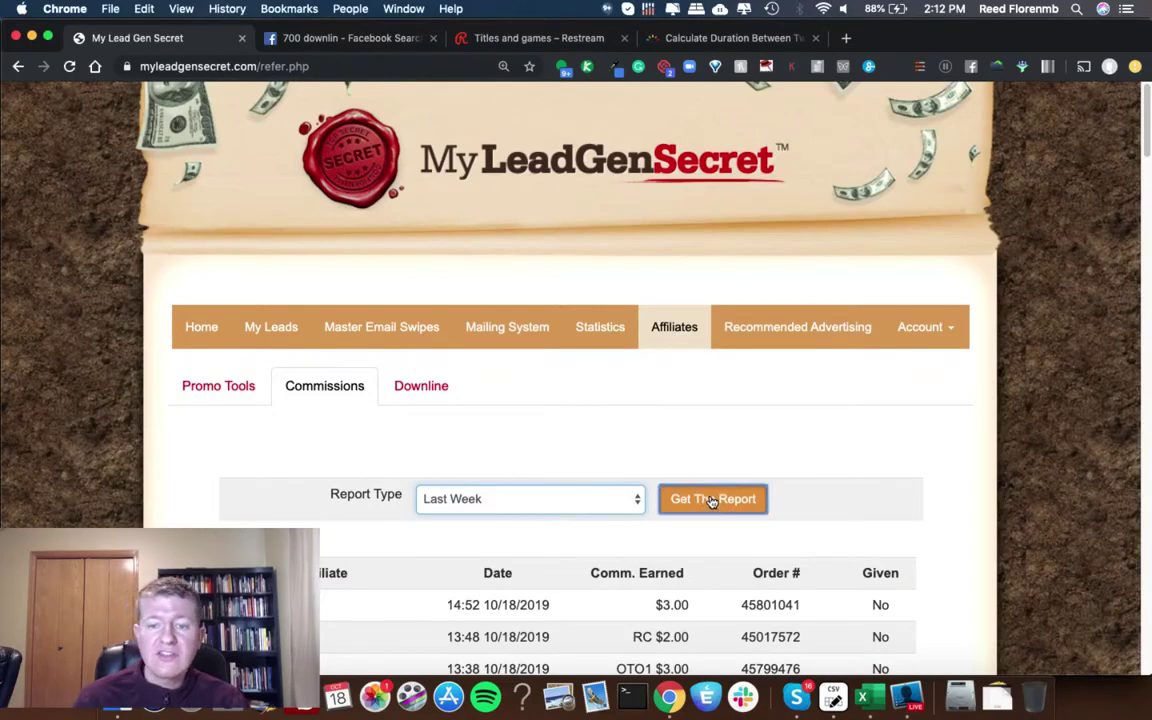
{"action": "left_click", "coordinate": [707, 499]}
{"action": "scroll", "coordinate": [711, 500], "scroll_direction": "down", "scroll_amount": 20}
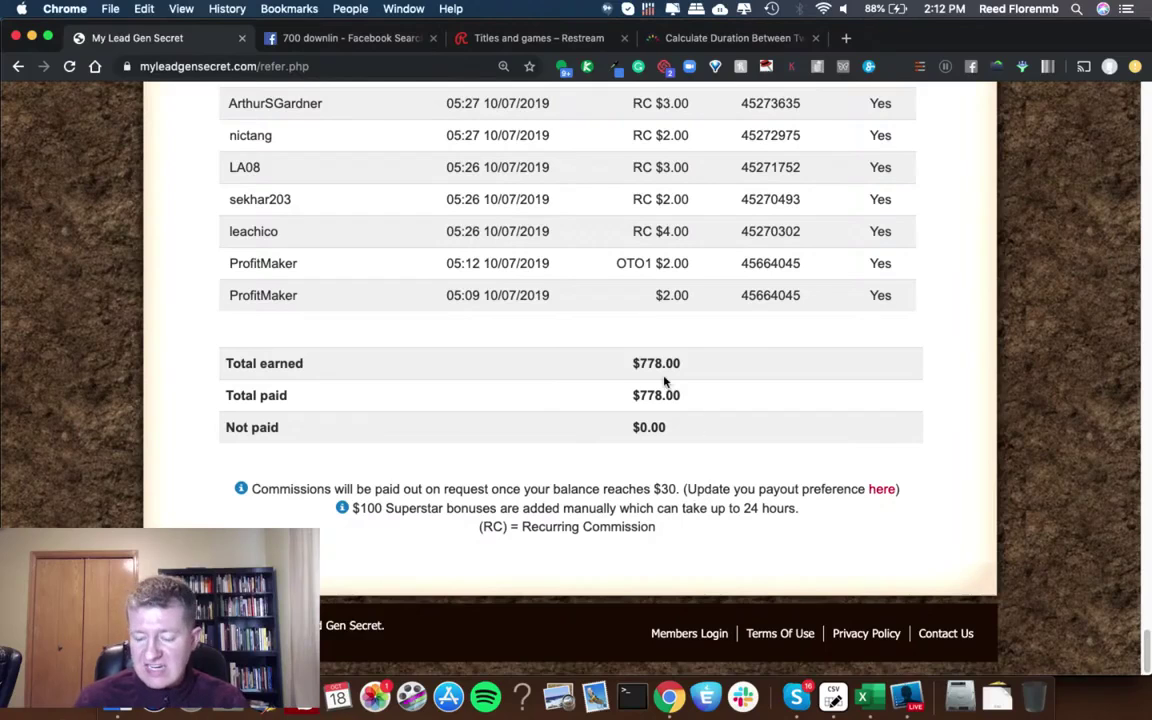
- Run the This Month ($1,973.00 earned) and Last Month ($3,215.00 earned) commission reports
{"action": "scroll", "coordinate": [664, 381], "scroll_direction": "up", "scroll_amount": 20}
{"action": "left_click", "coordinate": [586, 497]}
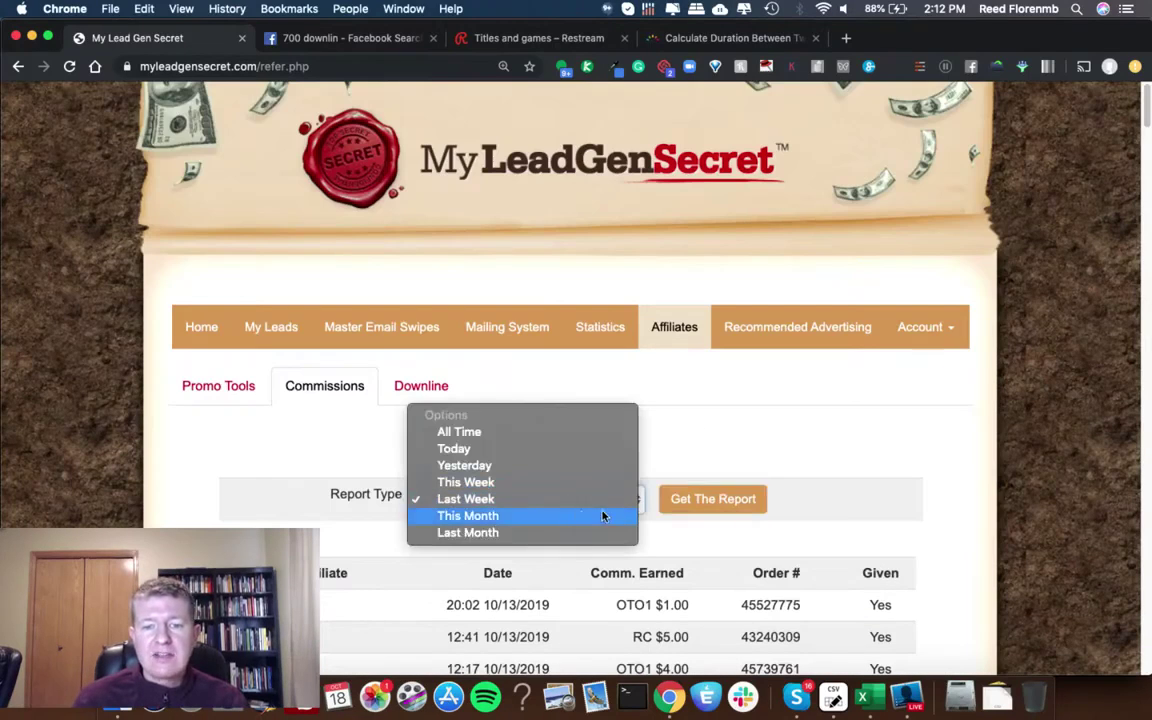
{"action": "left_click", "coordinate": [578, 514]}
{"action": "left_click", "coordinate": [702, 497]}
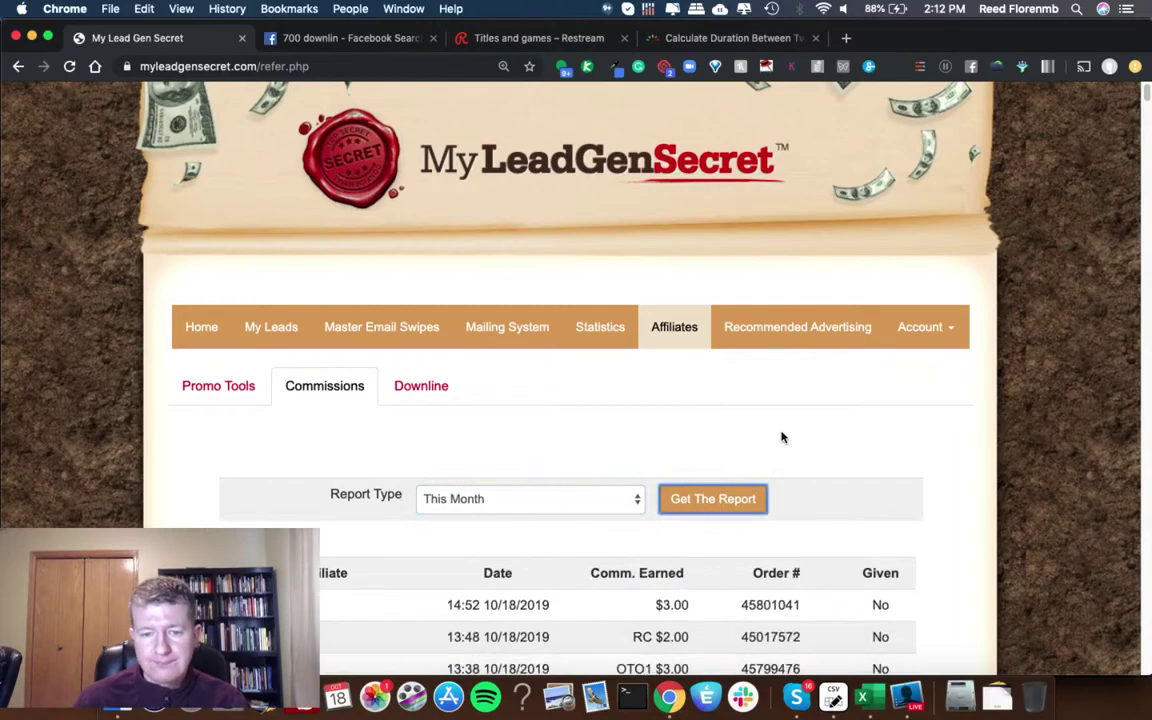
{"action": "scroll", "coordinate": [783, 437], "scroll_direction": "down", "scroll_amount": 20}
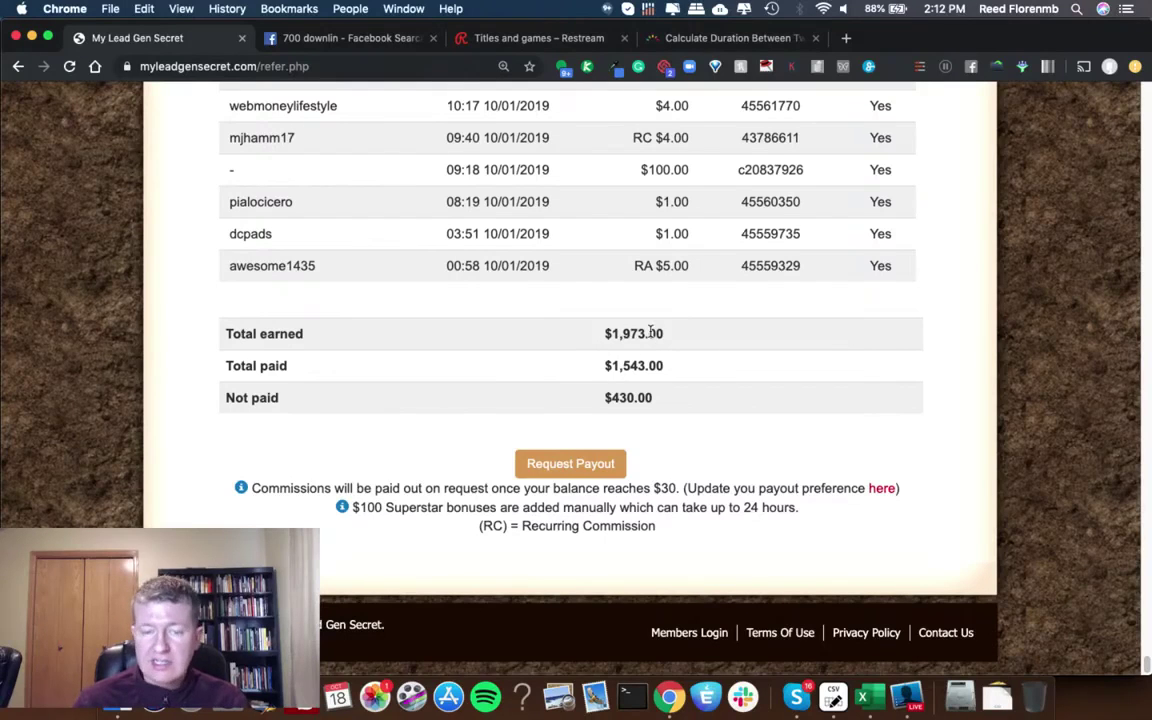
{"action": "scroll", "coordinate": [651, 331], "scroll_direction": "up", "scroll_amount": 15}
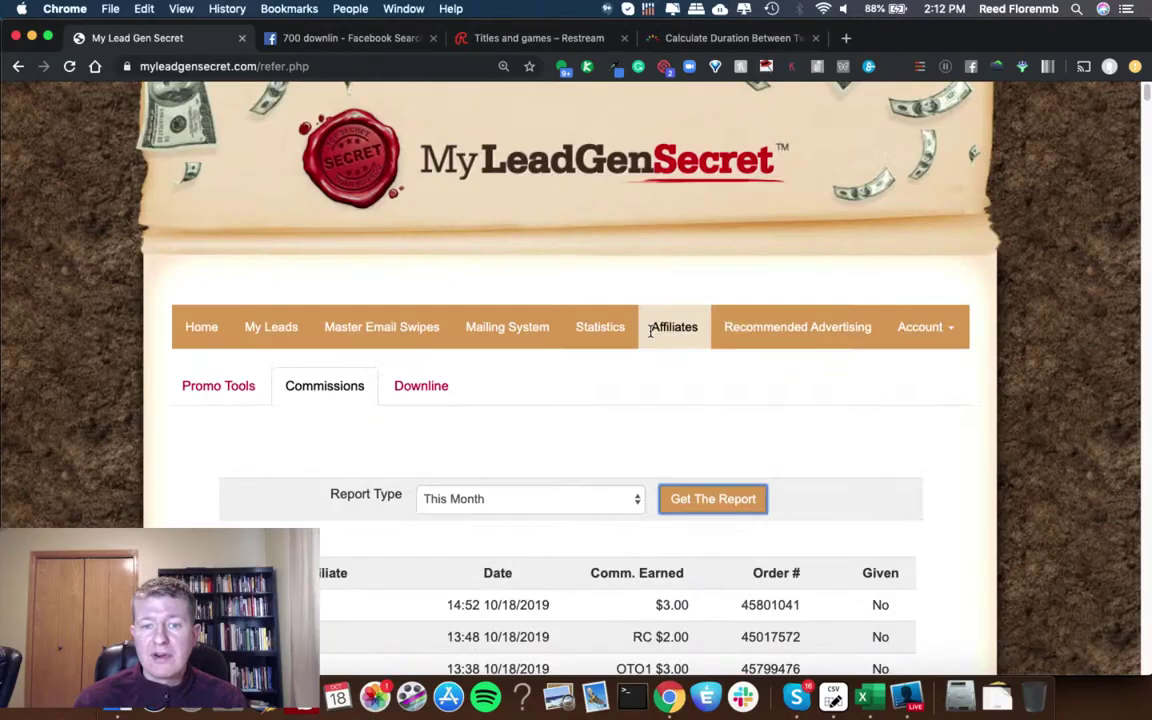
{"action": "left_click", "coordinate": [514, 498]}
{"action": "left_click", "coordinate": [513, 515]}
{"action": "left_click", "coordinate": [713, 498]}
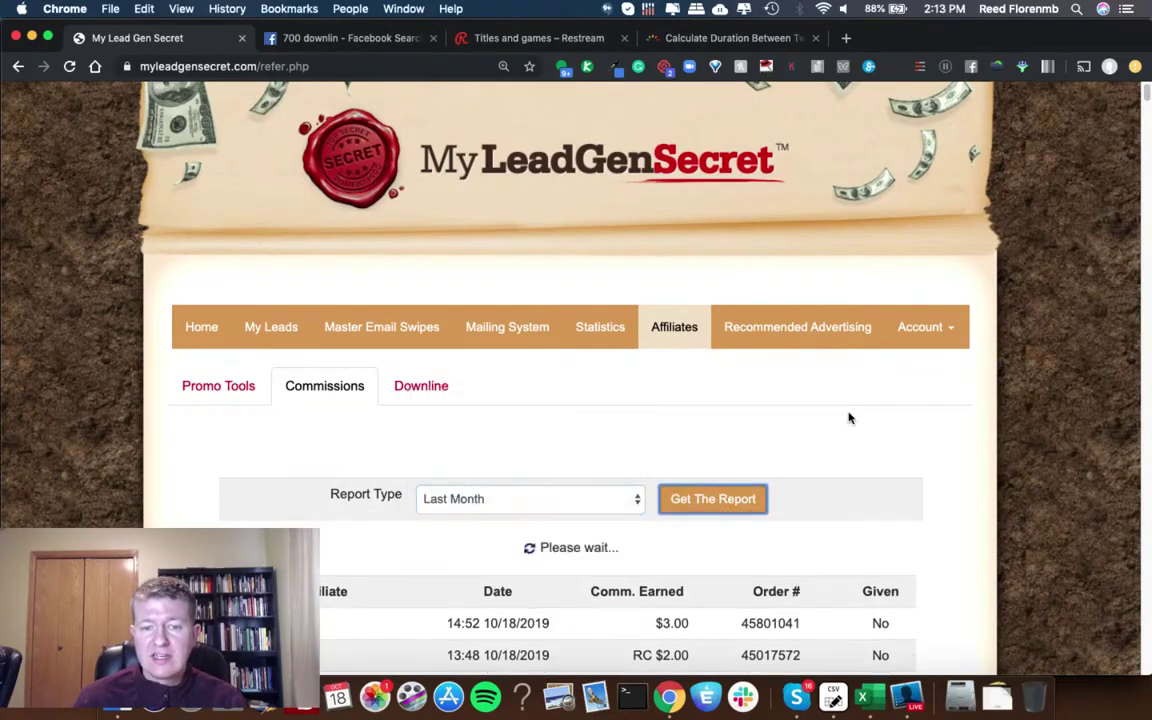
{"action": "scroll", "coordinate": [849, 418], "scroll_direction": "down", "scroll_amount": 15}
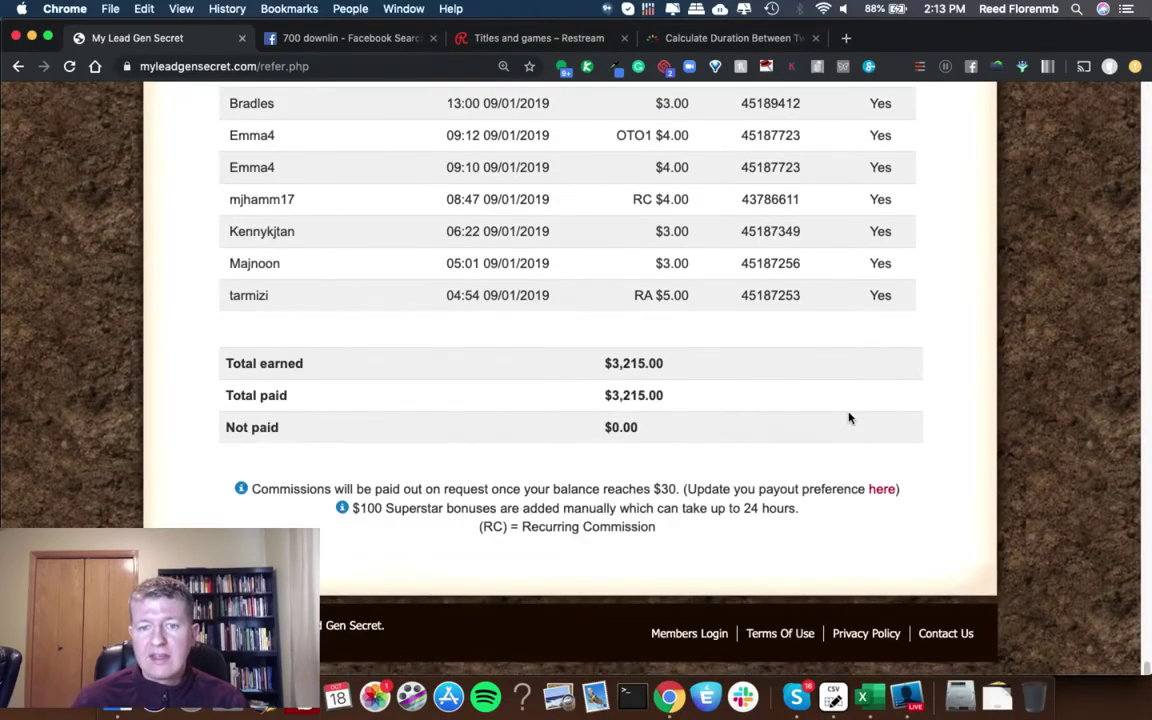
- Calculate 3215 / 30 in the address bar, giving about 107.17 per day
{"action": "left_click", "coordinate": [352, 66]}
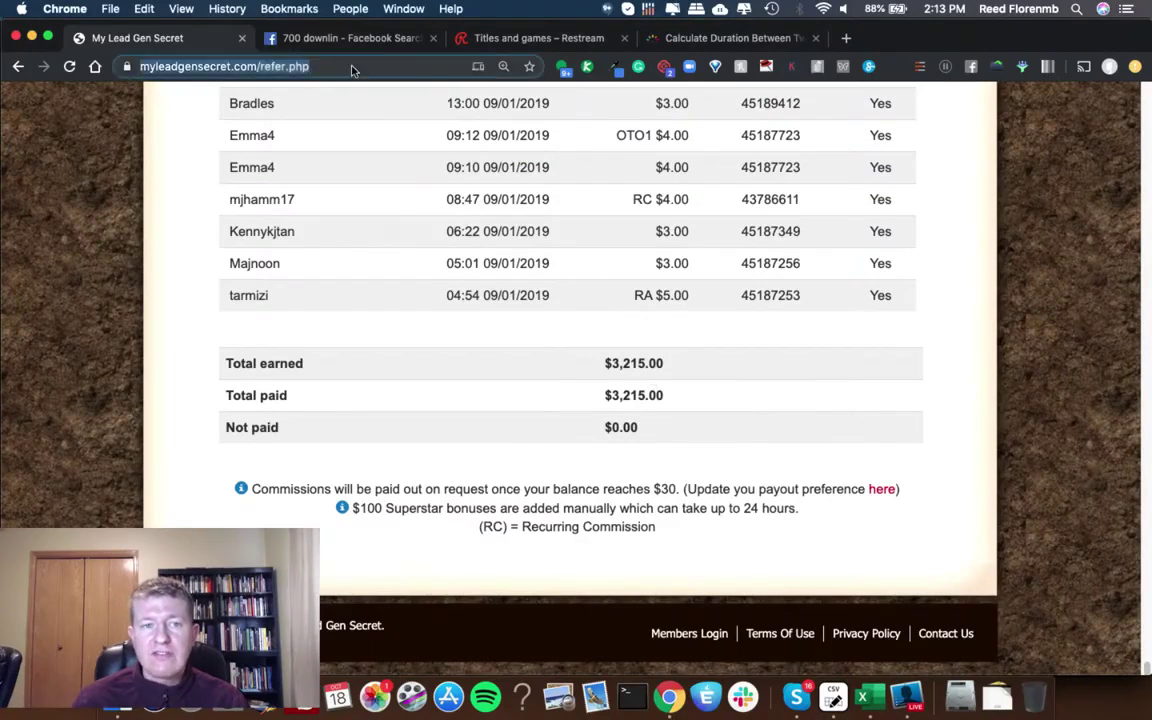
{"action": "type", "text": "3"}
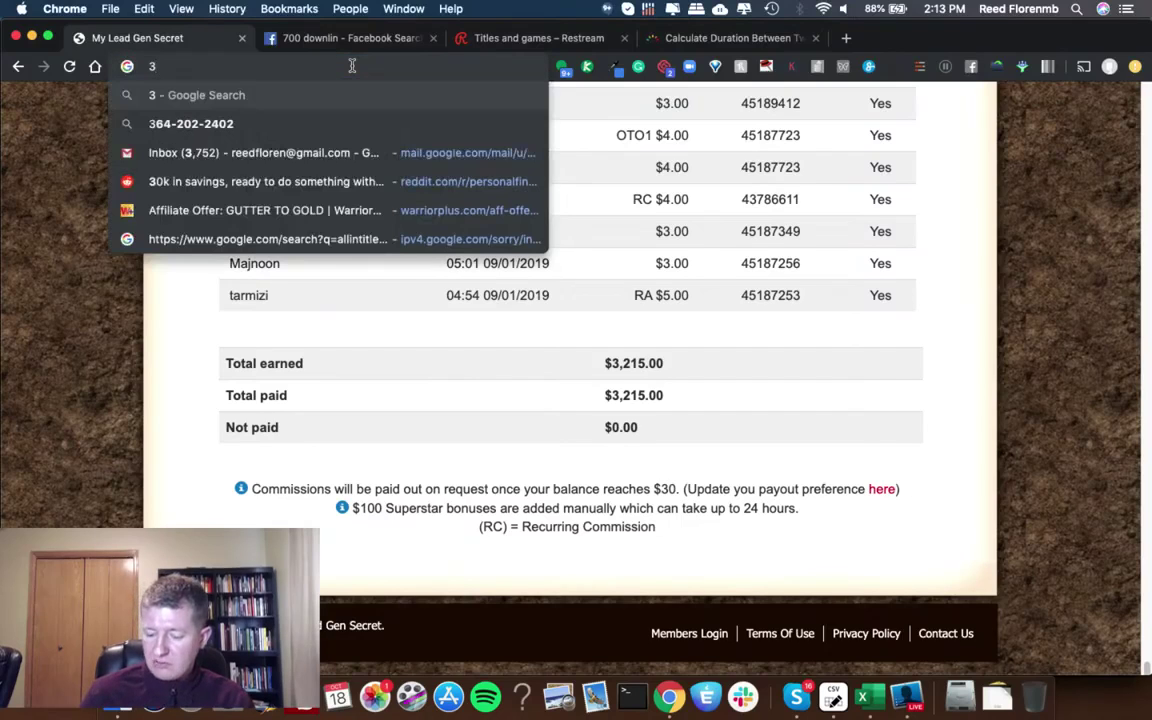
{"action": "type", "text": "215 /"}
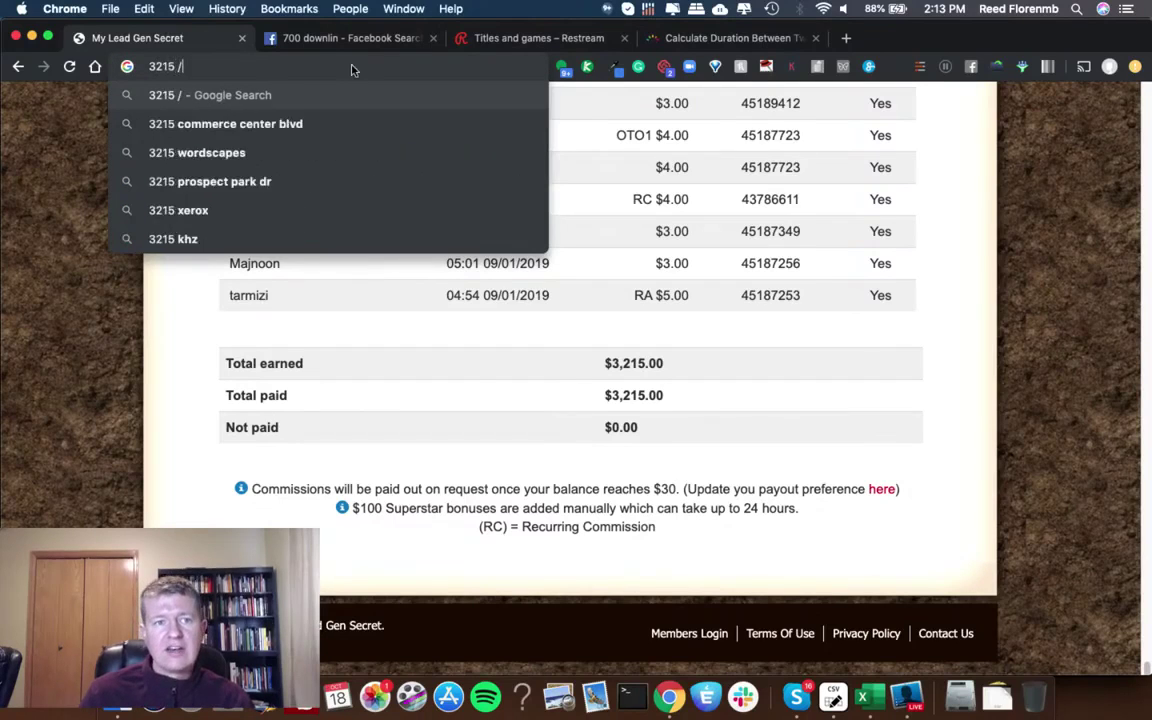
{"action": "type", "text": " 30"}
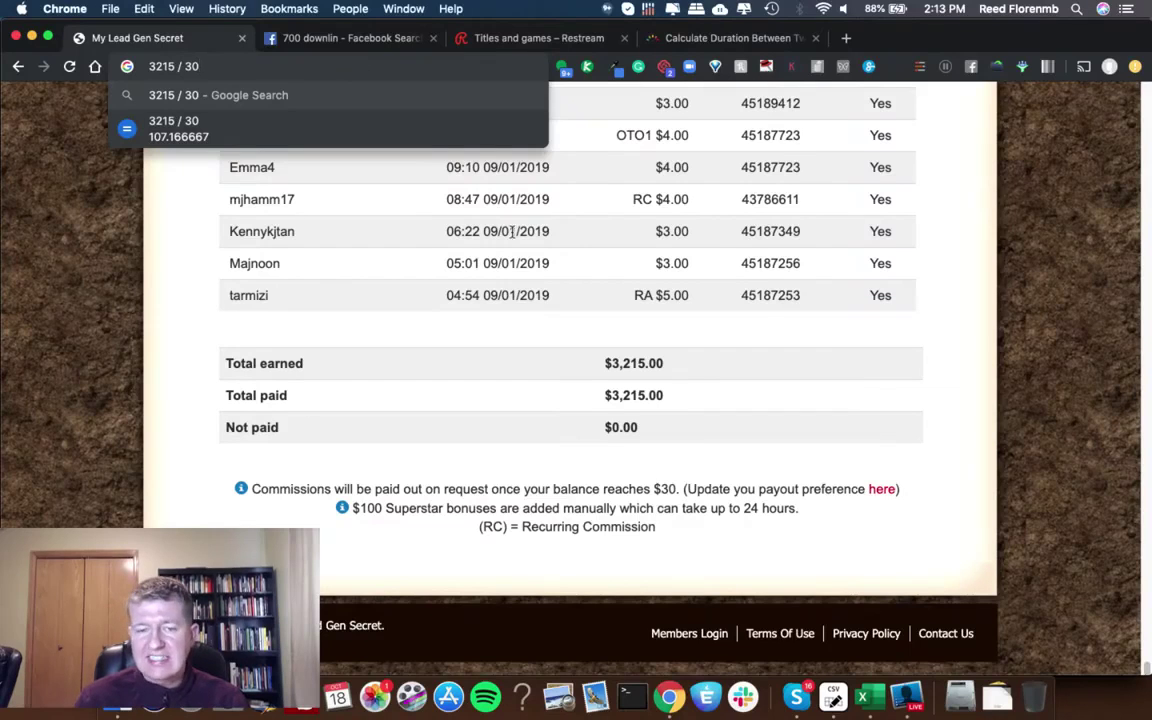
{"action": "left_click", "coordinate": [572, 300]}
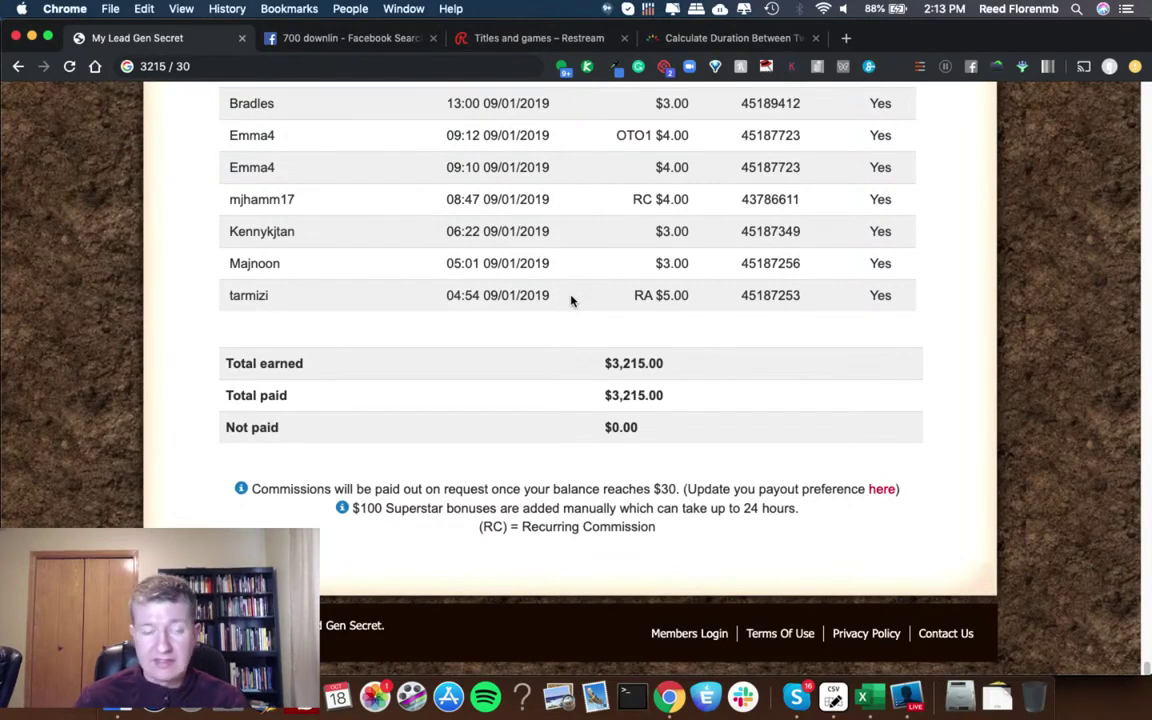
- Rerun This Month's commissions report: $1,973.00 earned, $1,543.00 paid, $430.00 unpaid
{"action": "scroll", "coordinate": [572, 300], "scroll_direction": "up", "scroll_amount": 15}
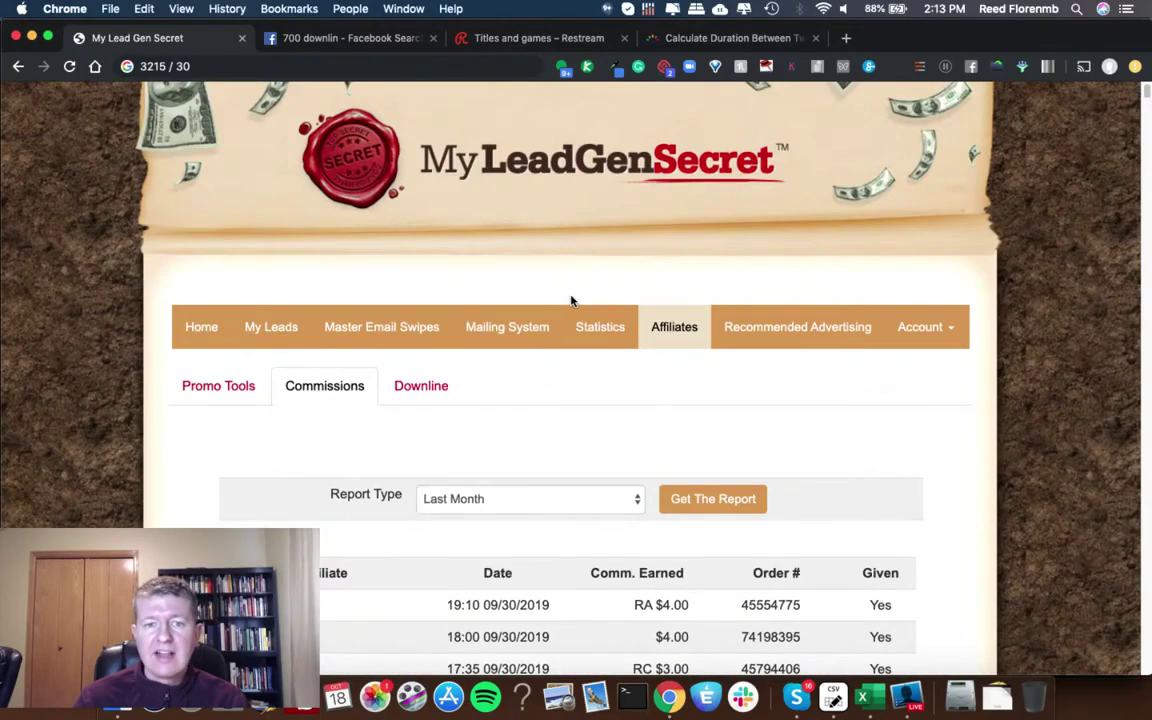
{"action": "left_click", "coordinate": [522, 499]}
{"action": "left_click", "coordinate": [511, 483]}
{"action": "left_click", "coordinate": [690, 505]}
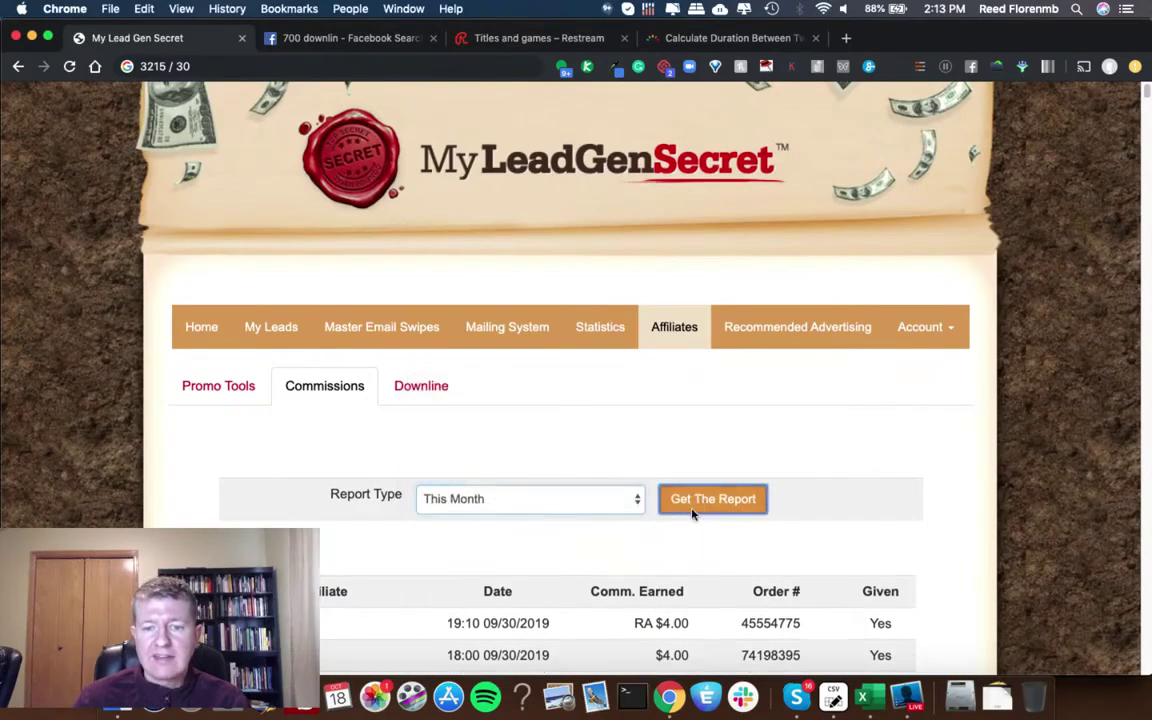
{"action": "scroll", "coordinate": [693, 515], "scroll_direction": "down", "scroll_amount": 15}
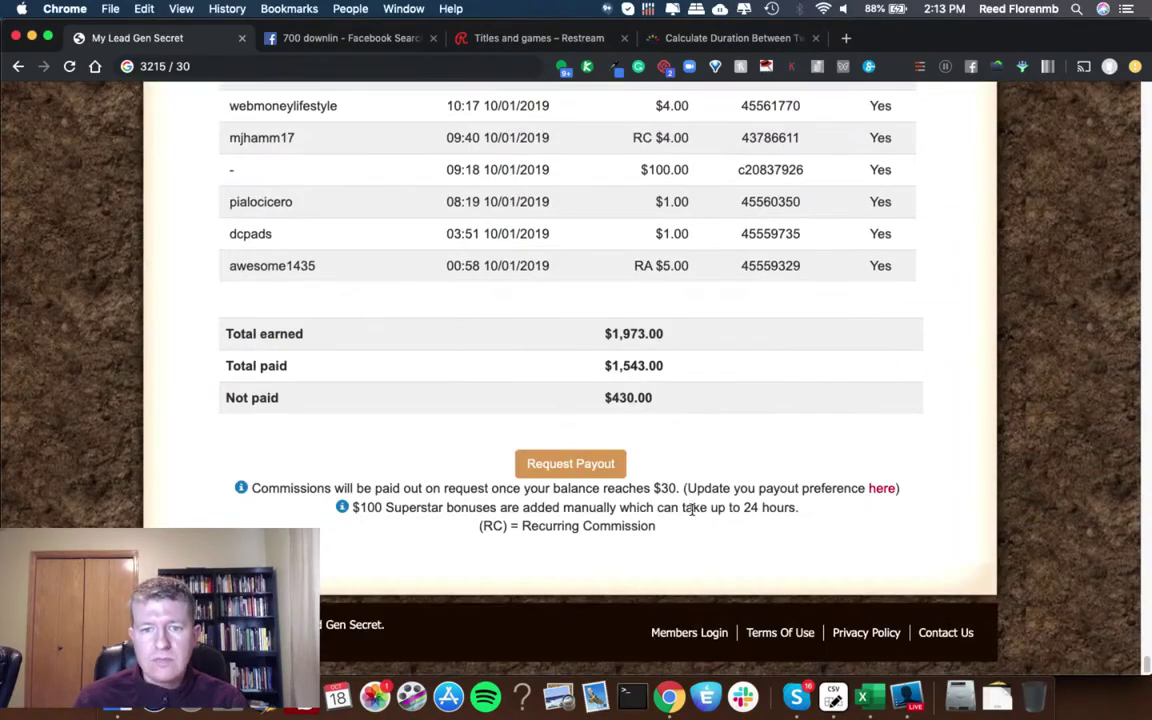
- Calculate 1973 / 18 in the address bar, giving about 109.61 per day
{"action": "left_click", "coordinate": [231, 68]}
{"action": "type", "text": "1973"}
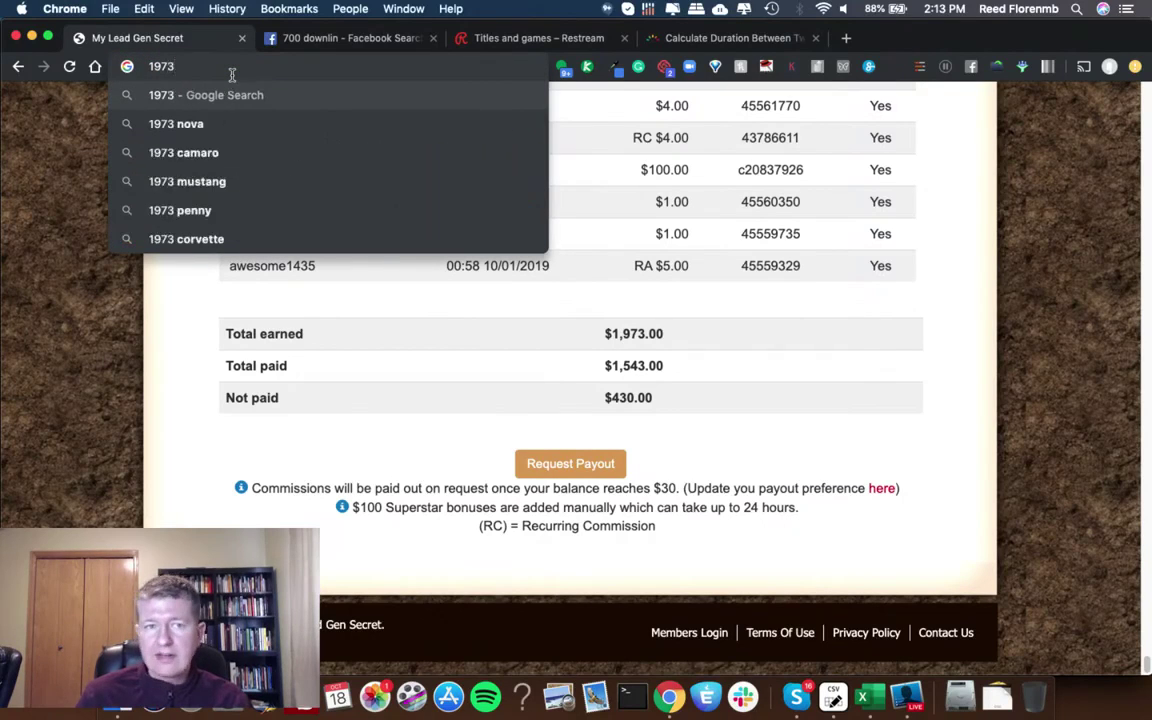
{"action": "type", "text": "/"}
{"action": "key", "text": "BackSpace"}
{"action": "type", "text": "/ 18"}
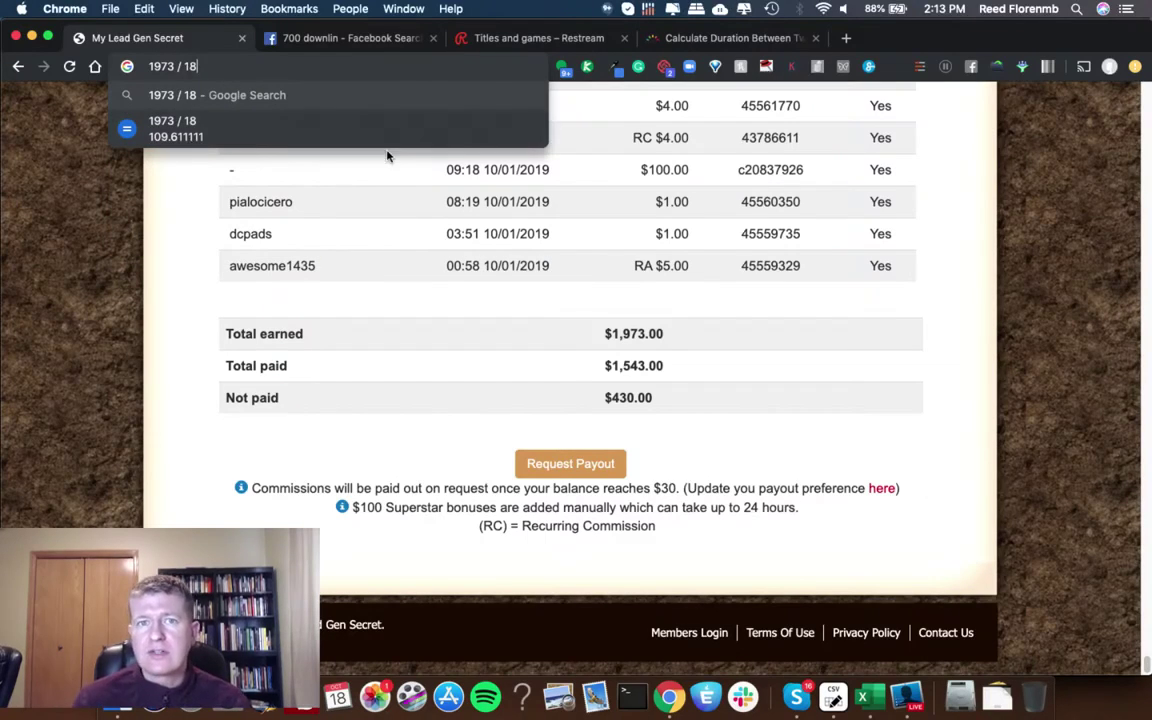
{"action": "left_click", "coordinate": [386, 201]}
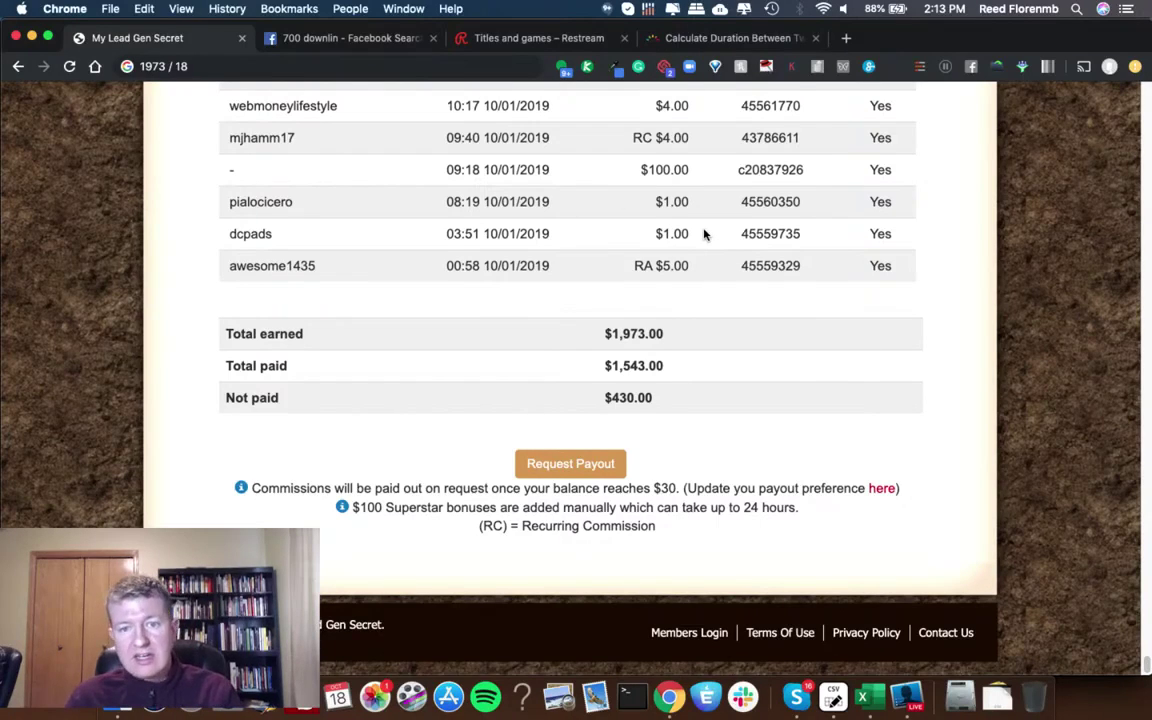
{"action": "key", "text": "super+r"}
{"action": "scroll", "coordinate": [792, 221], "scroll_direction": "down", "scroll_amount": 4}
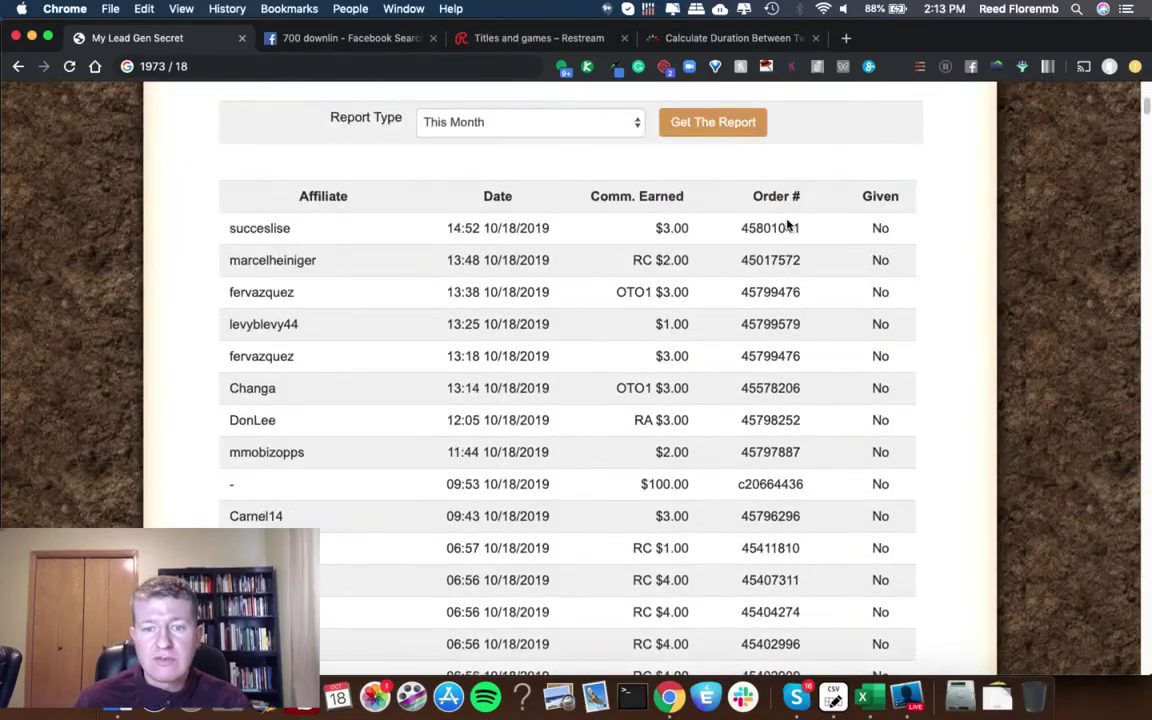
{"action": "scroll", "coordinate": [788, 227], "scroll_direction": "down", "scroll_amount": 5}
{"action": "triple_click", "coordinate": [670, 143]}
{"action": "scroll", "coordinate": [641, 126], "scroll_direction": "down", "scroll_amount": 2}
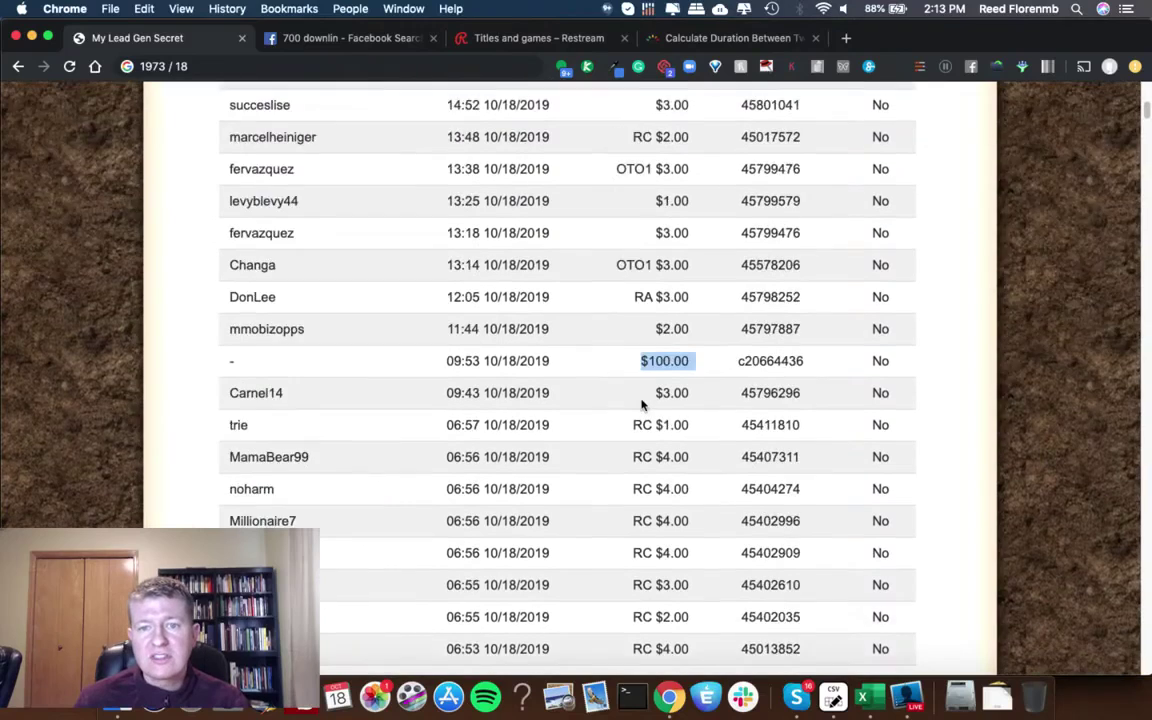
{"action": "scroll", "coordinate": [638, 406], "scroll_direction": "up", "scroll_amount": 6}
{"action": "double_click", "coordinate": [620, 250]}
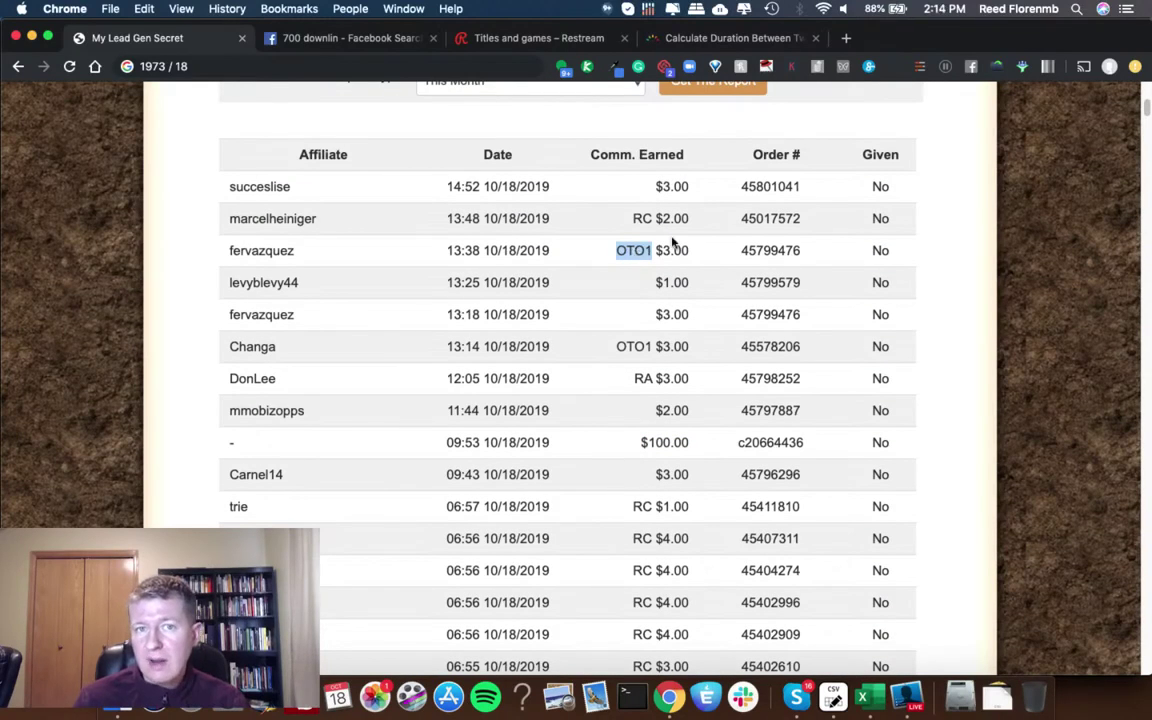
{"action": "scroll", "coordinate": [730, 262], "scroll_direction": "down", "scroll_amount": 1}
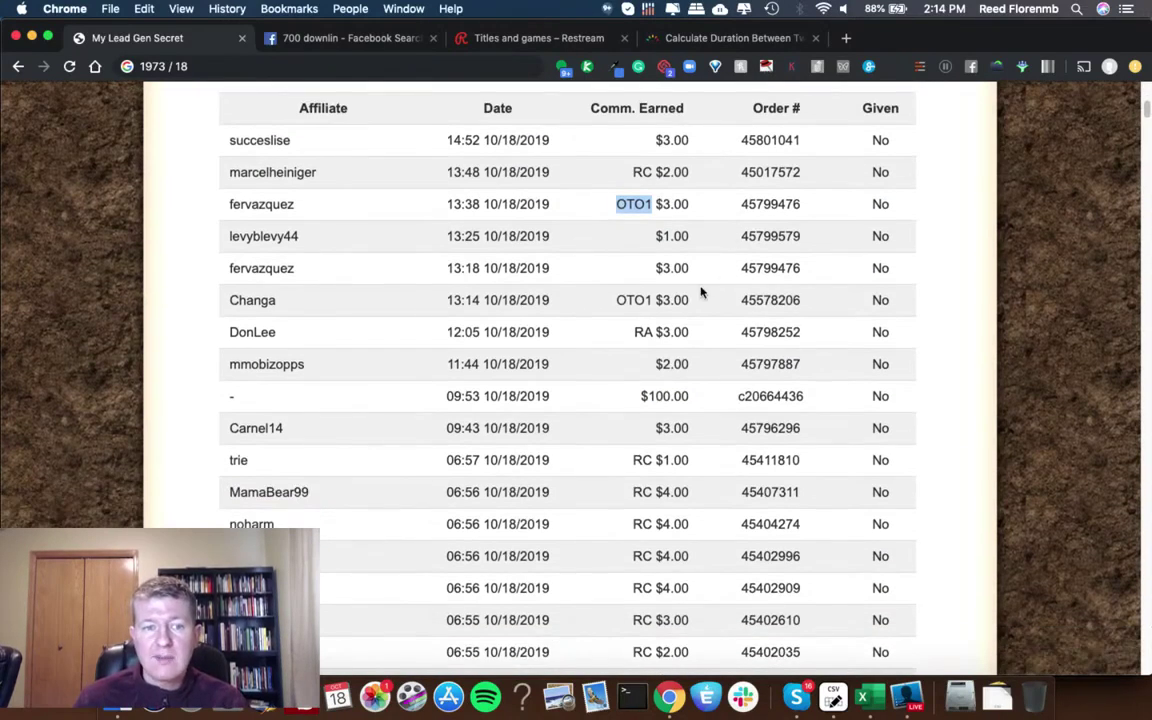
{"action": "double_click", "coordinate": [640, 331]}
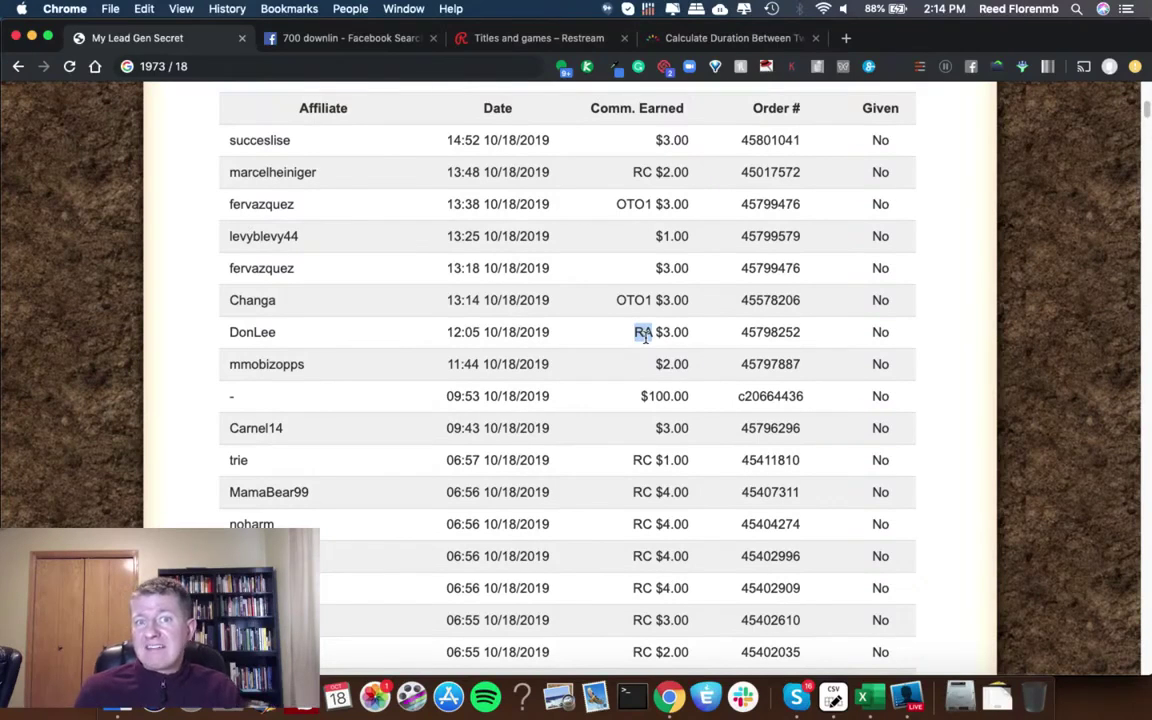
{"action": "scroll", "coordinate": [752, 296], "scroll_direction": "down", "scroll_amount": 10}
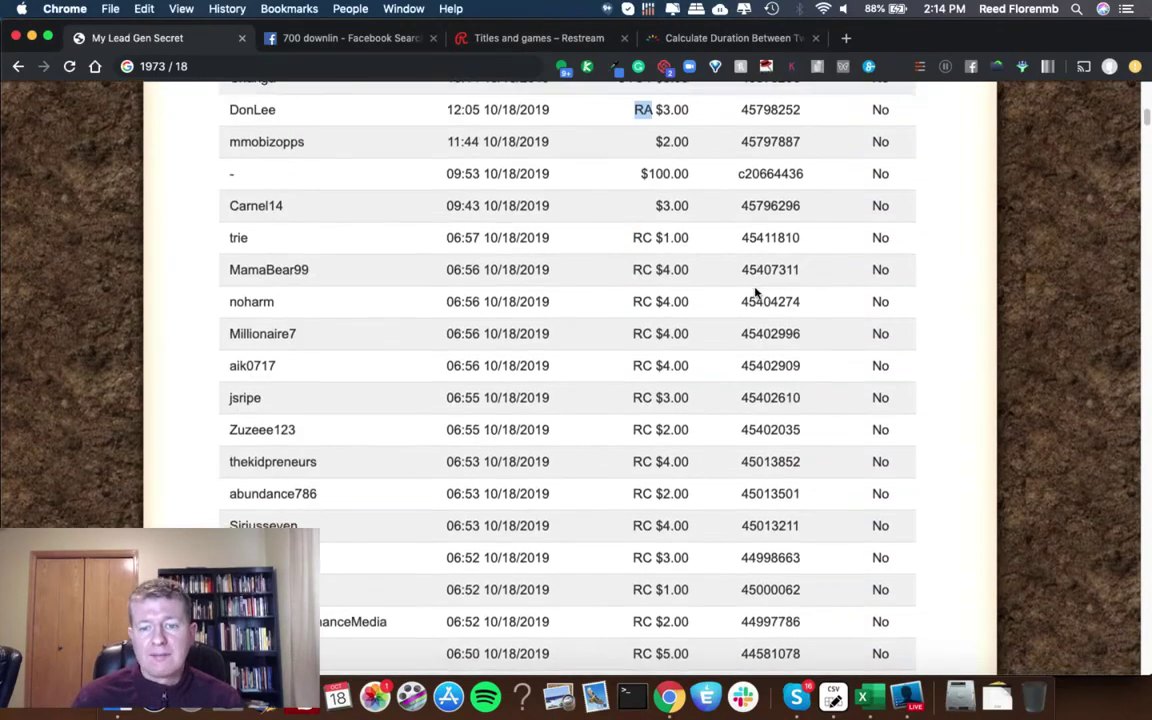
{"action": "scroll", "coordinate": [751, 296], "scroll_direction": "up", "scroll_amount": 15}
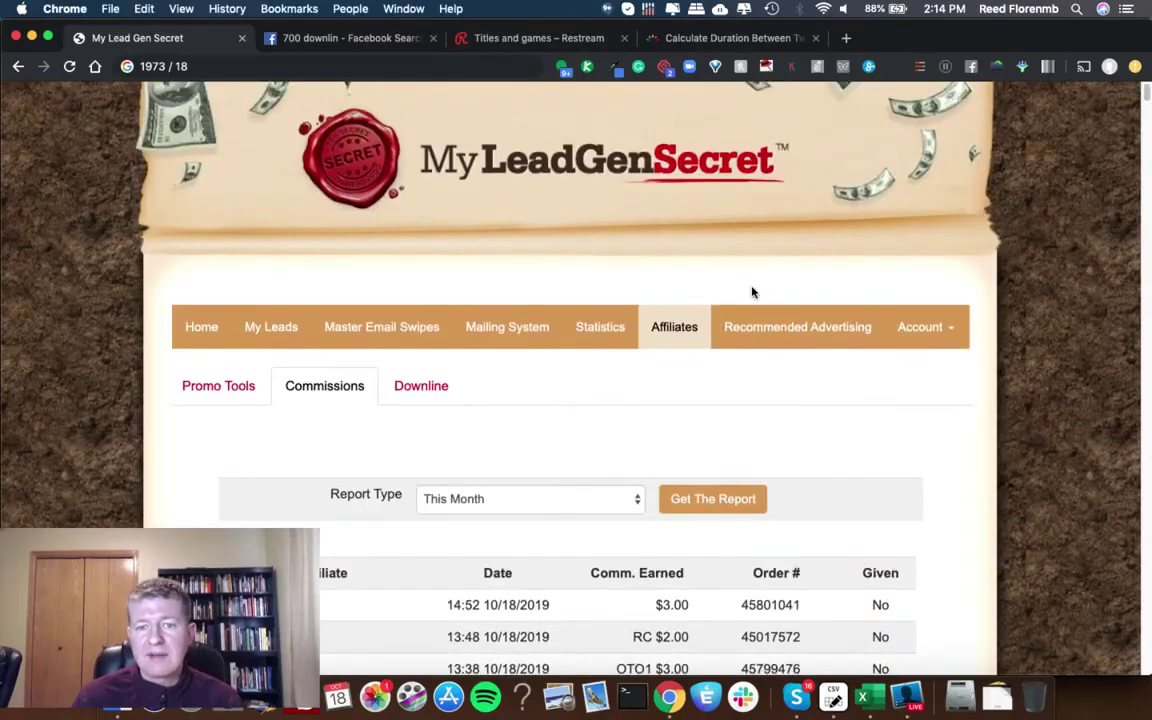
- Switch to Excel's mlgsmath workbook showing the 2602 monthly and 31224 yearly downline totals
{"action": "left_click", "coordinate": [869, 697]}
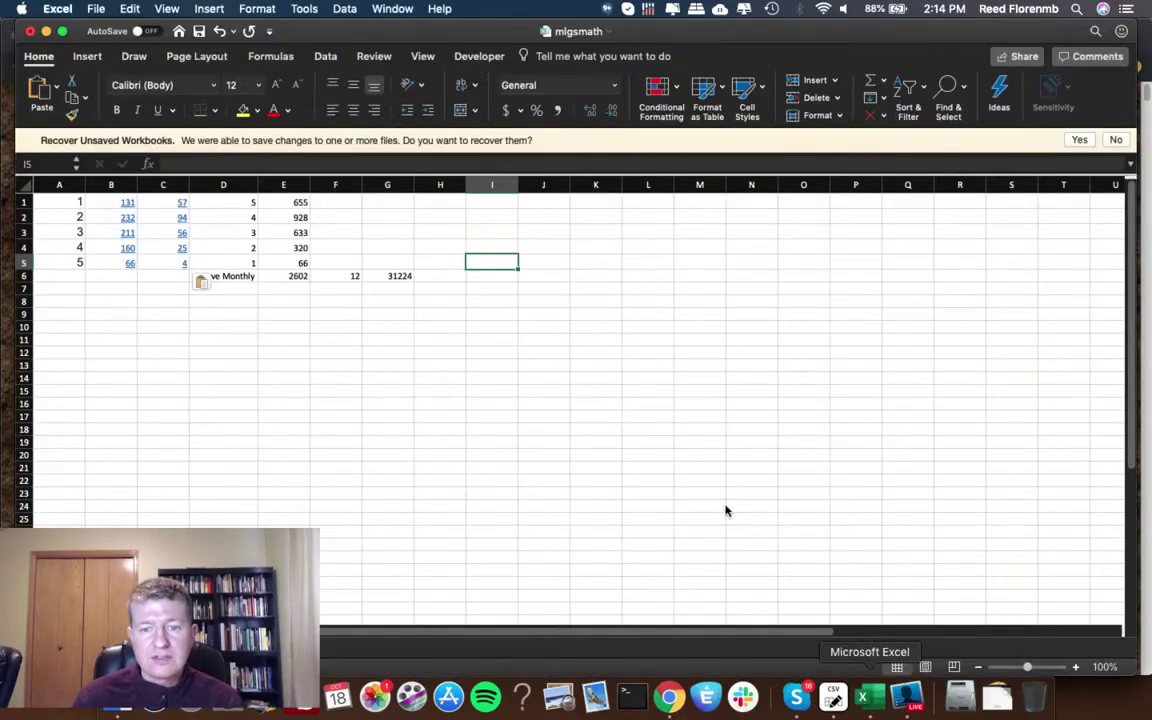